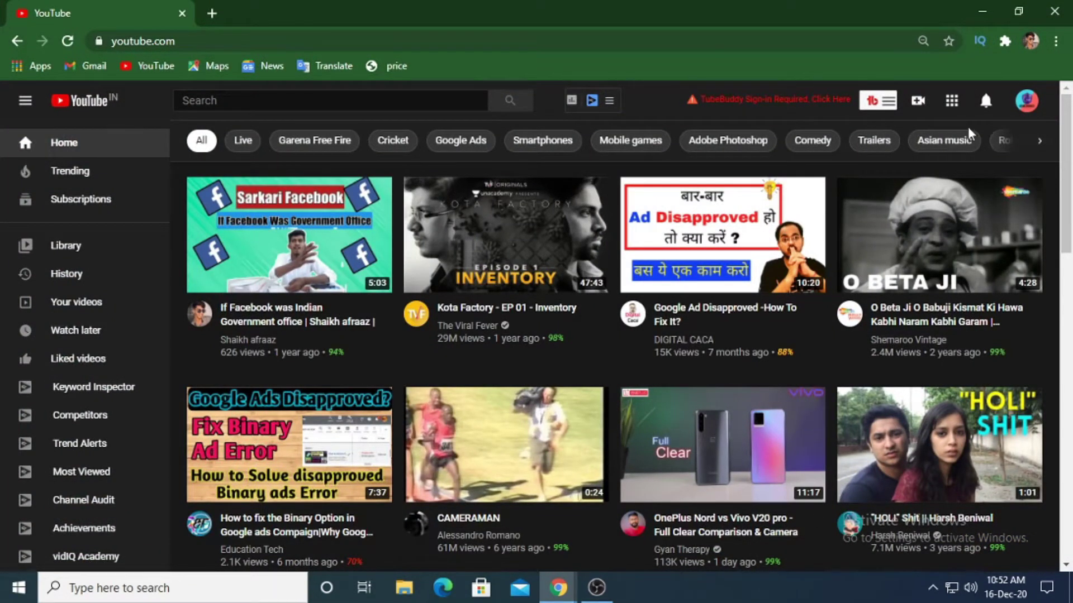
Open the YouTube live streaming setup page through the Go live option
left_click(918, 100)
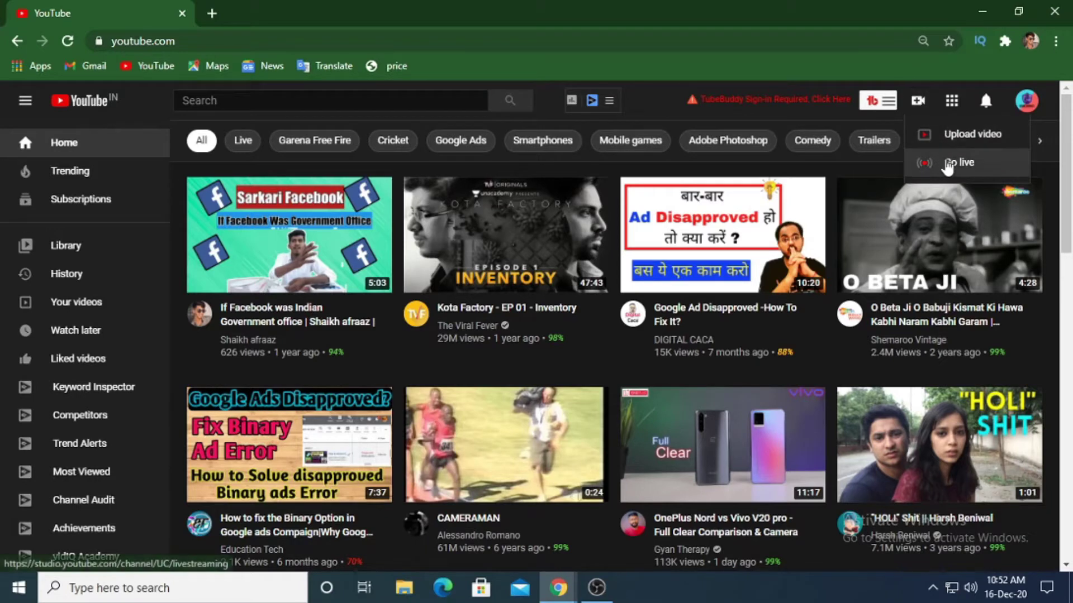
left_click(944, 160)
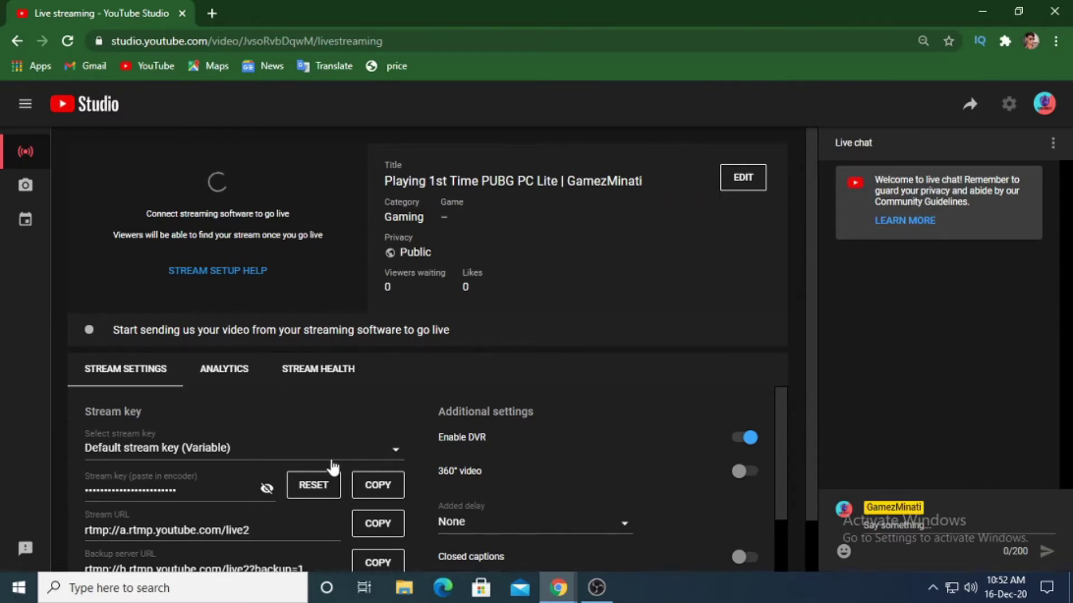
Examine the stream settings, including the stream key, stream URLs, latency options and additional settings
scroll(347, 456, "down", 2)
scroll(333, 454, "up", 2)
scroll(439, 447, "down", 1)
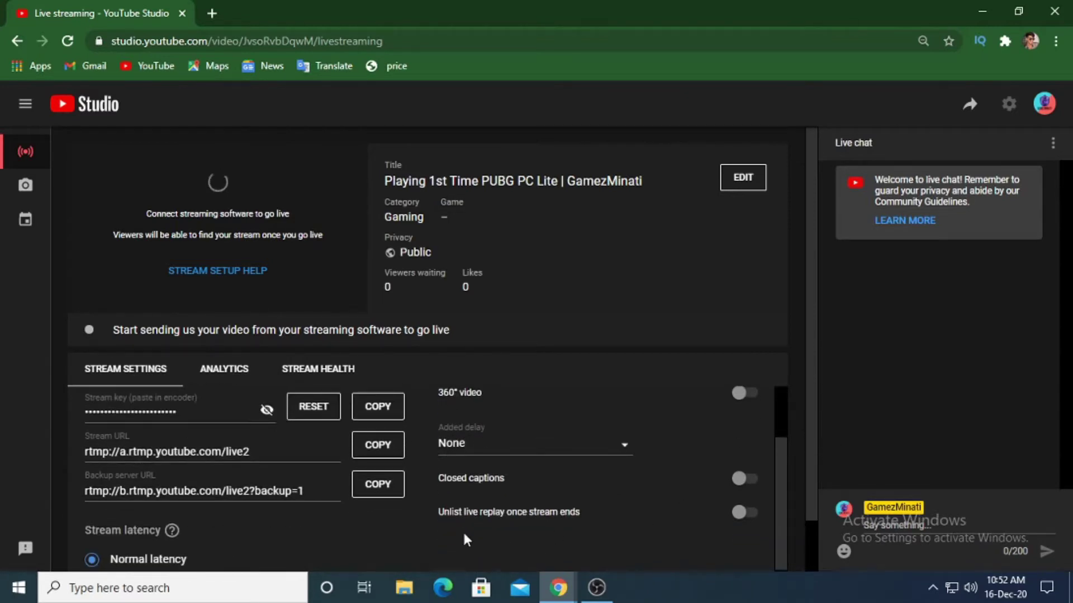
scroll(391, 517, "down", 1)
scroll(168, 497, "down", 1)
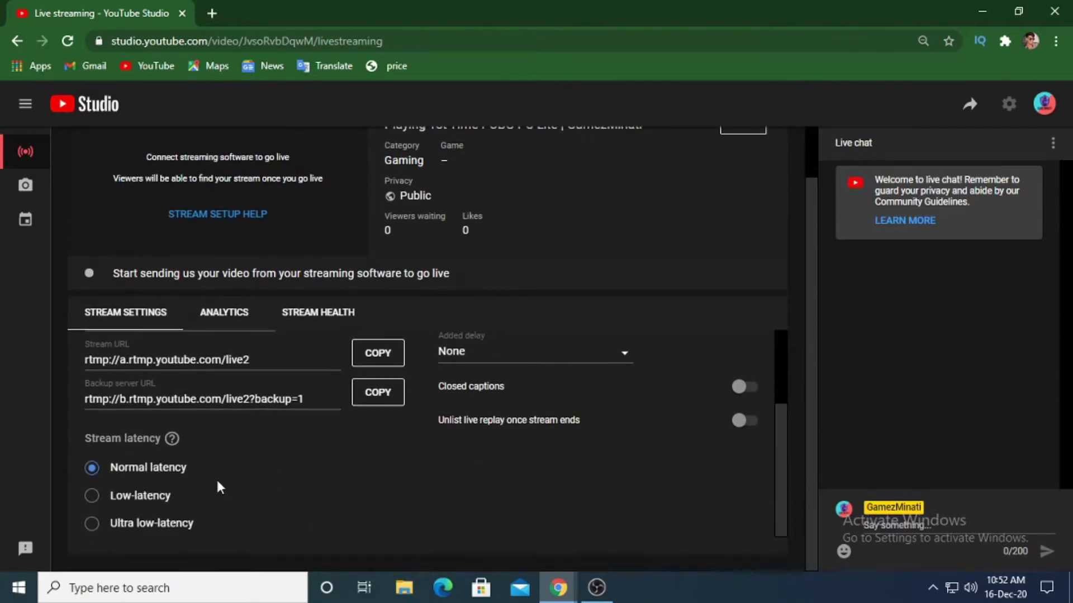
scroll(597, 509, "up", 3)
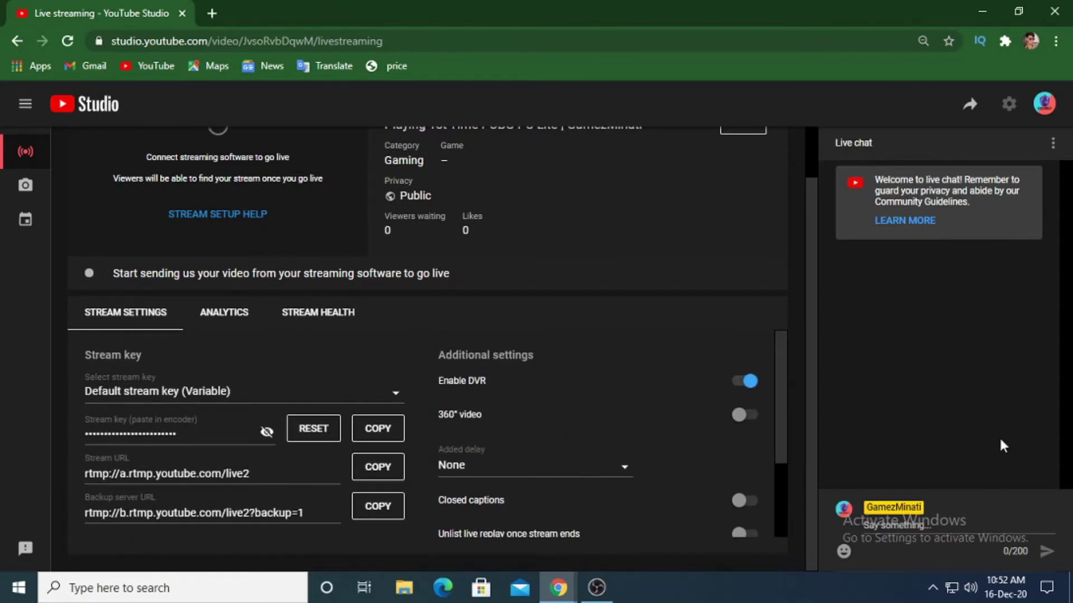
scroll(587, 458, "up", 1)
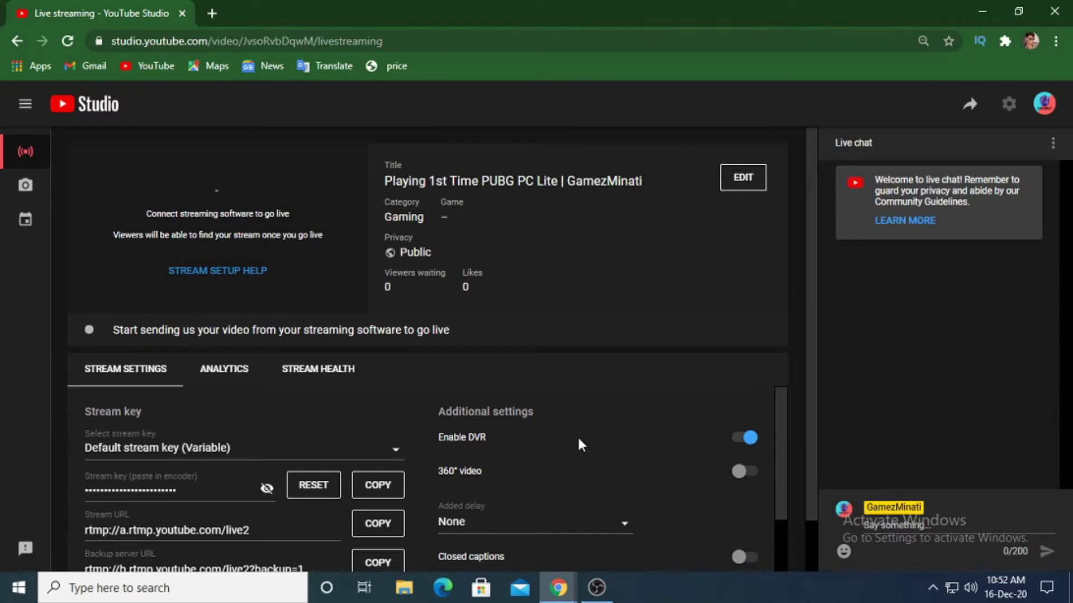
scroll(576, 441, "down", 2)
scroll(565, 435, "down", 1)
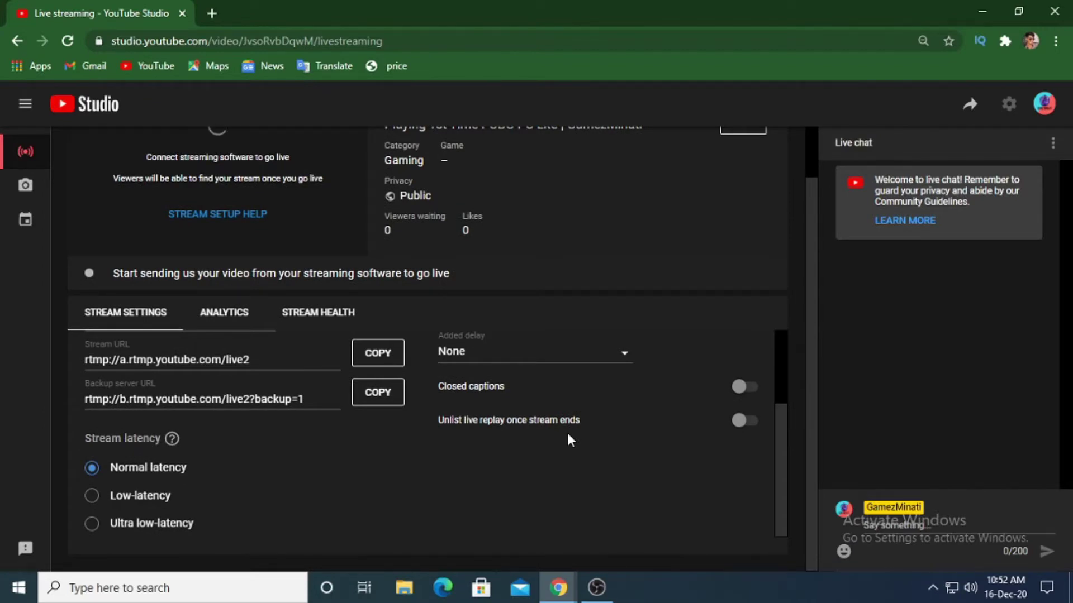
scroll(405, 339, "up", 3)
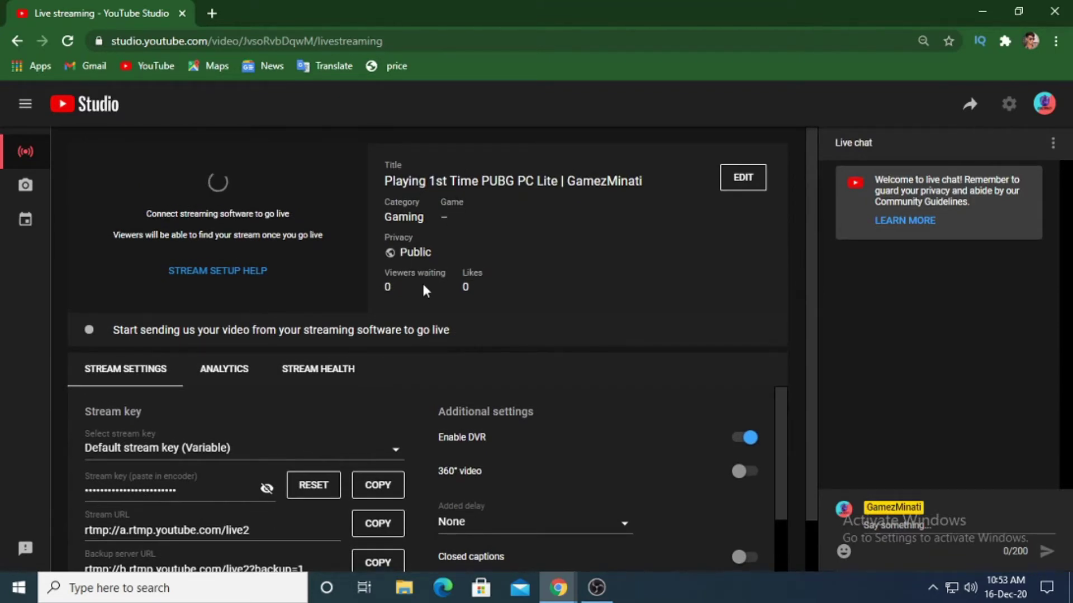
scroll(253, 401, "down", 2)
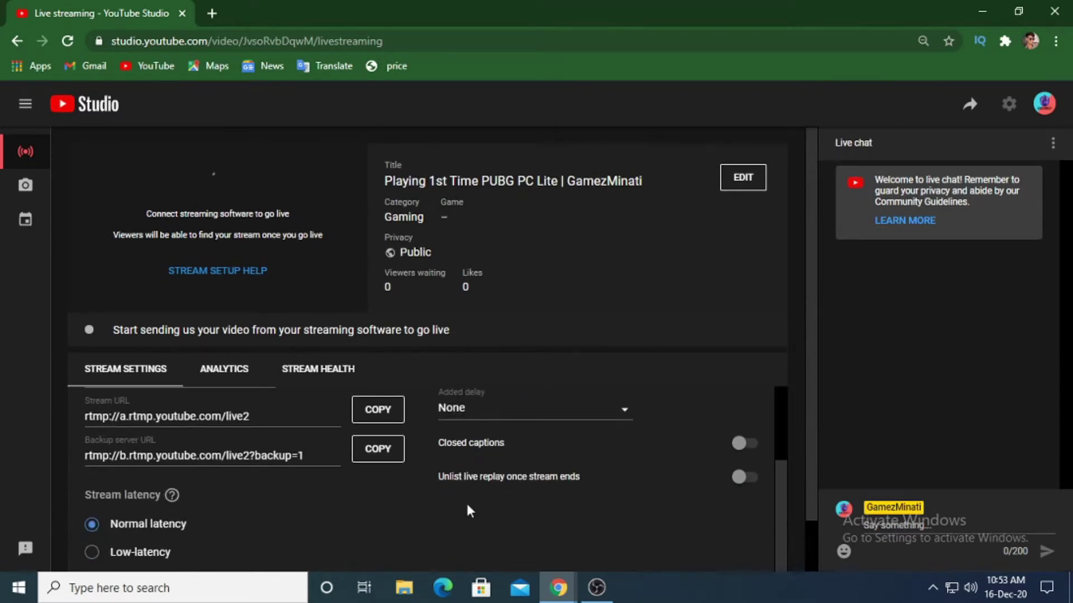
scroll(576, 489, "down", 1)
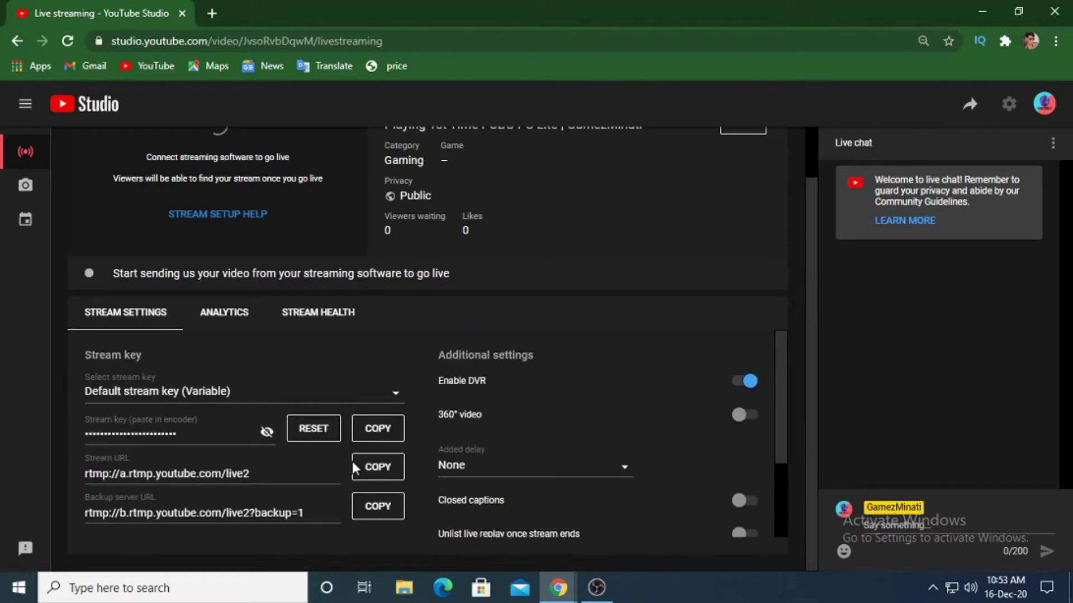
scroll(341, 426, "up", 1)
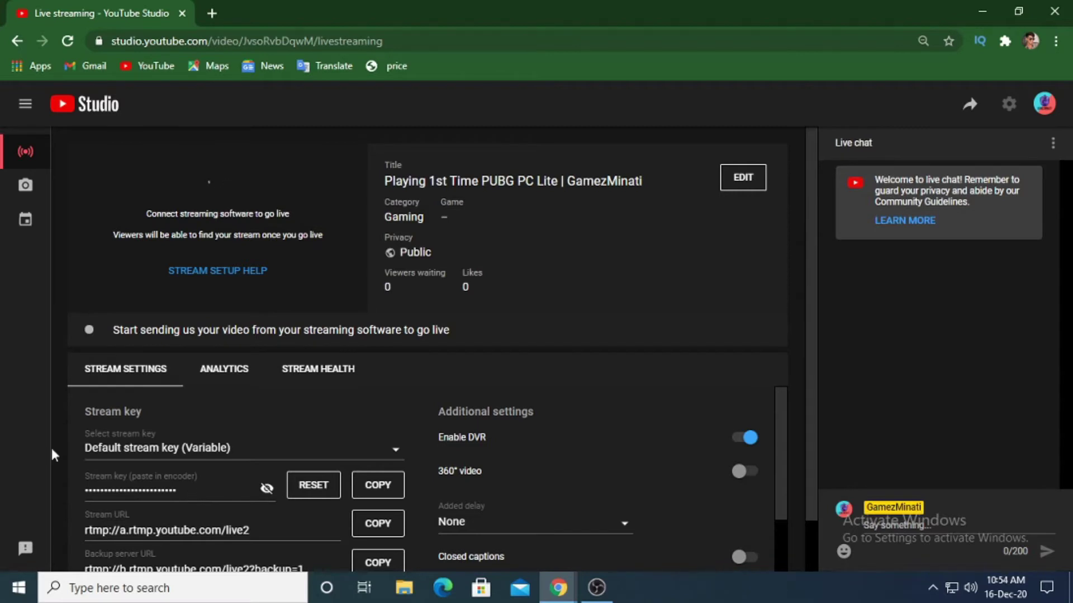
scroll(375, 513, "down", 2)
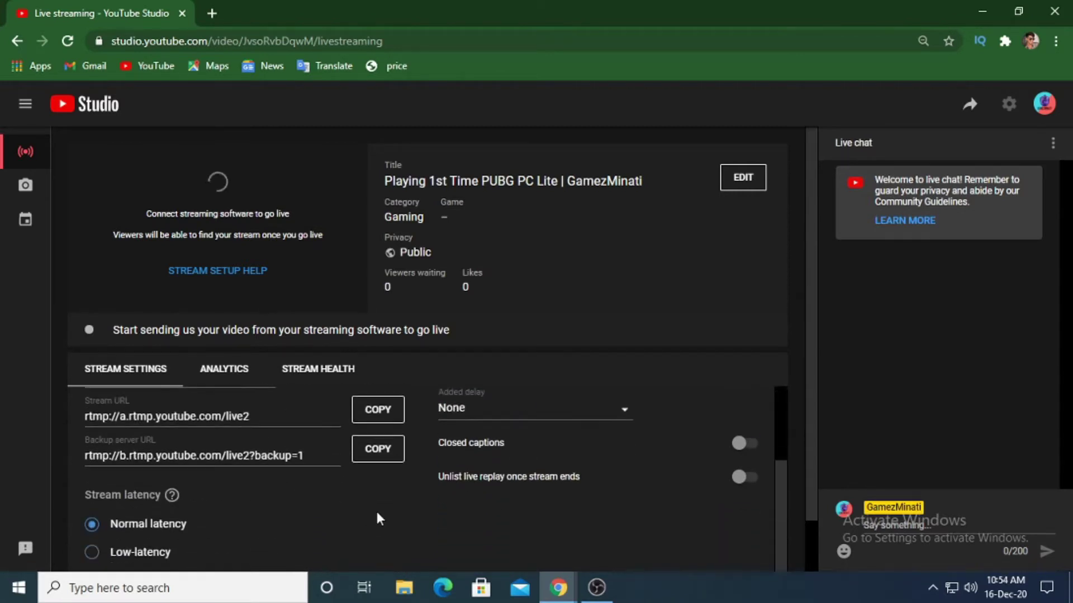
scroll(376, 513, "up", 2)
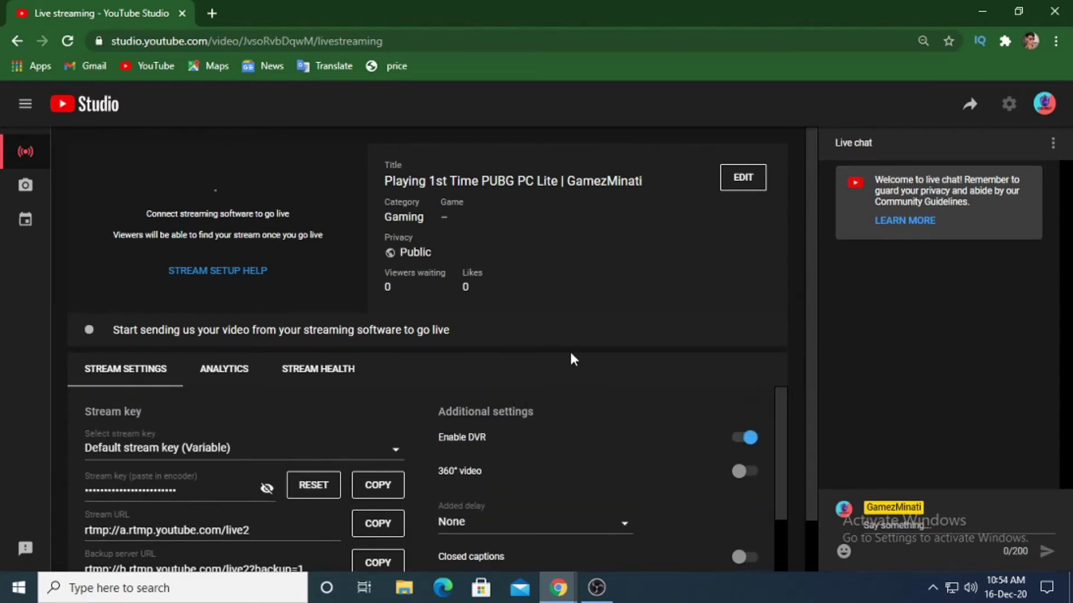
Minimize the browser, move the OBS Studio shortcut to an empty area of the desktop, and refresh the desktop
left_click(979, 7)
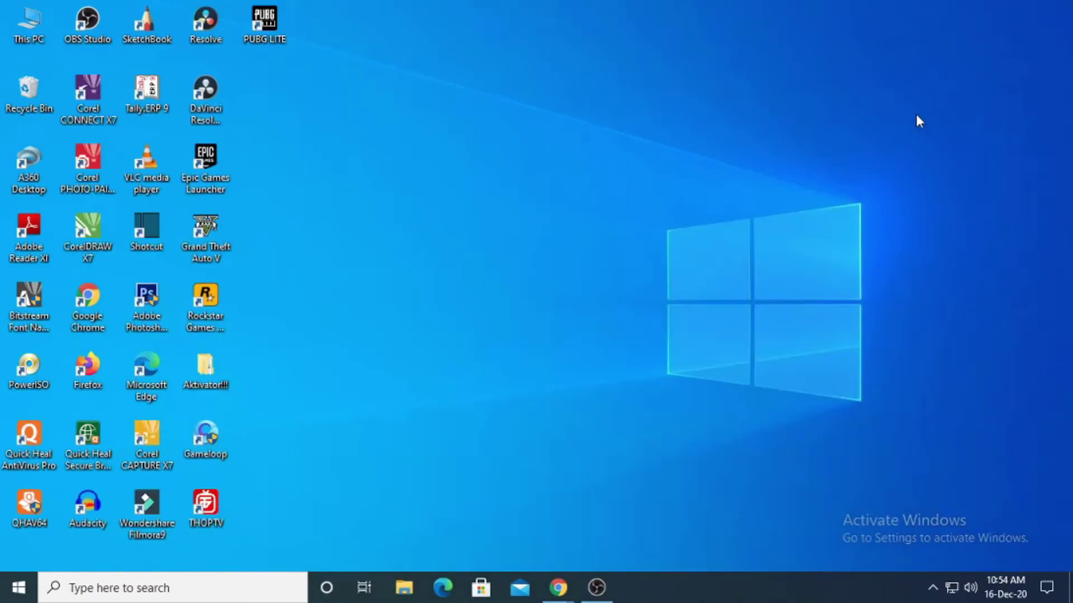
right_click(807, 139)
left_click(839, 179)
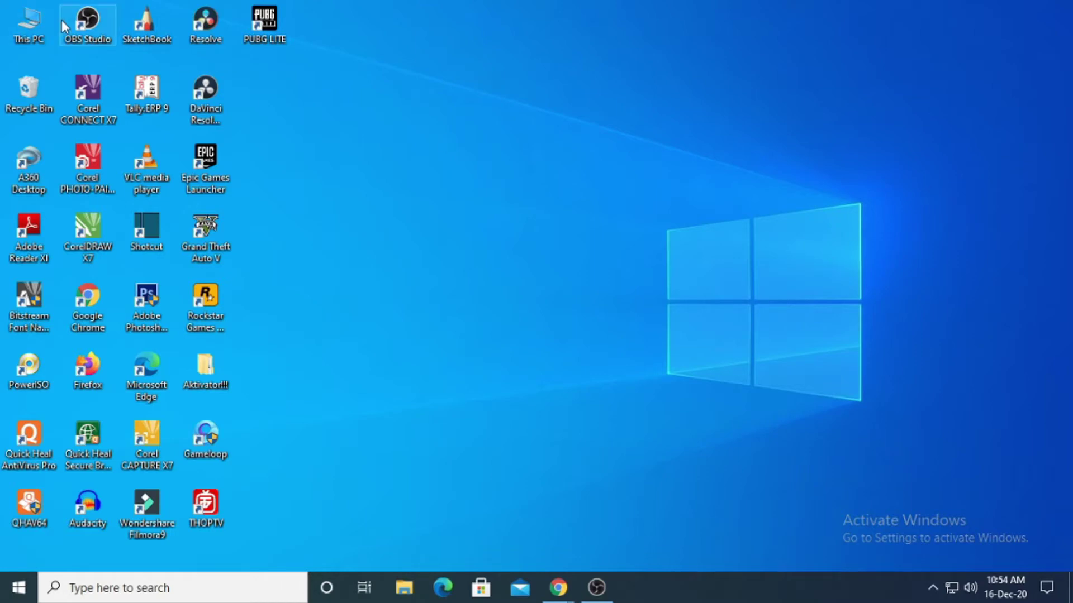
left_click_drag(85, 33, 739, 242)
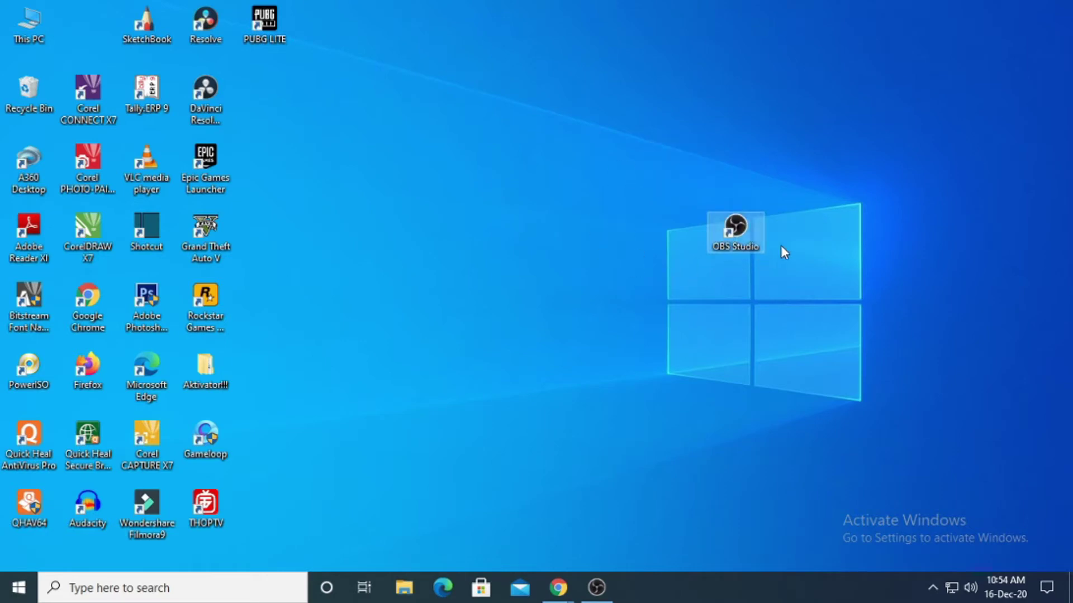
right_click(818, 153)
left_click(848, 195)
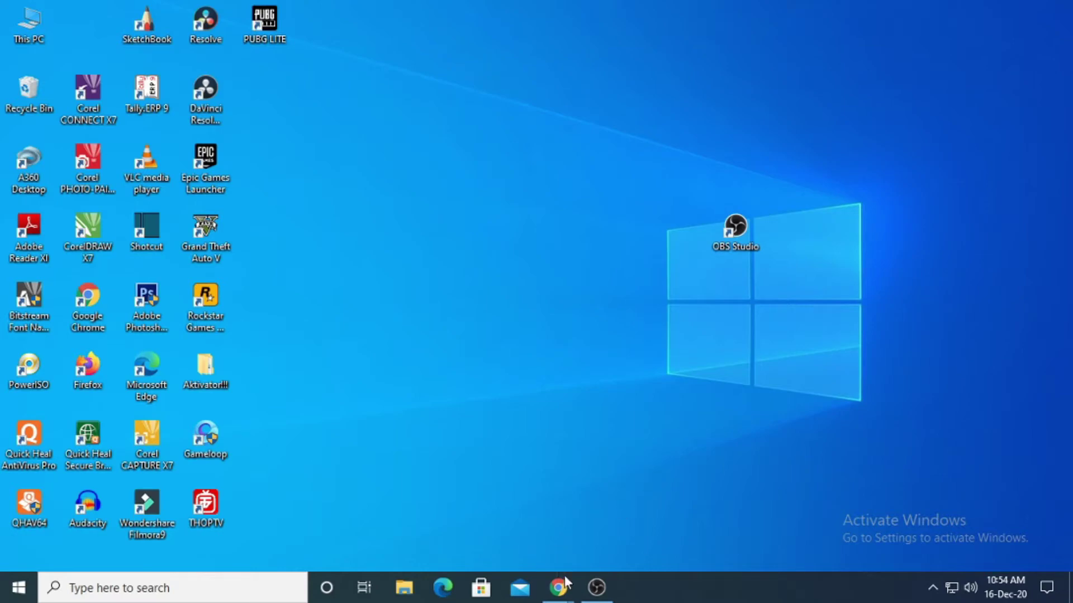
Switch to the Chrome window with the "obs studio requirements" search and read the system requirements before minimizing it
mouse_move(564, 580)
left_click(630, 540)
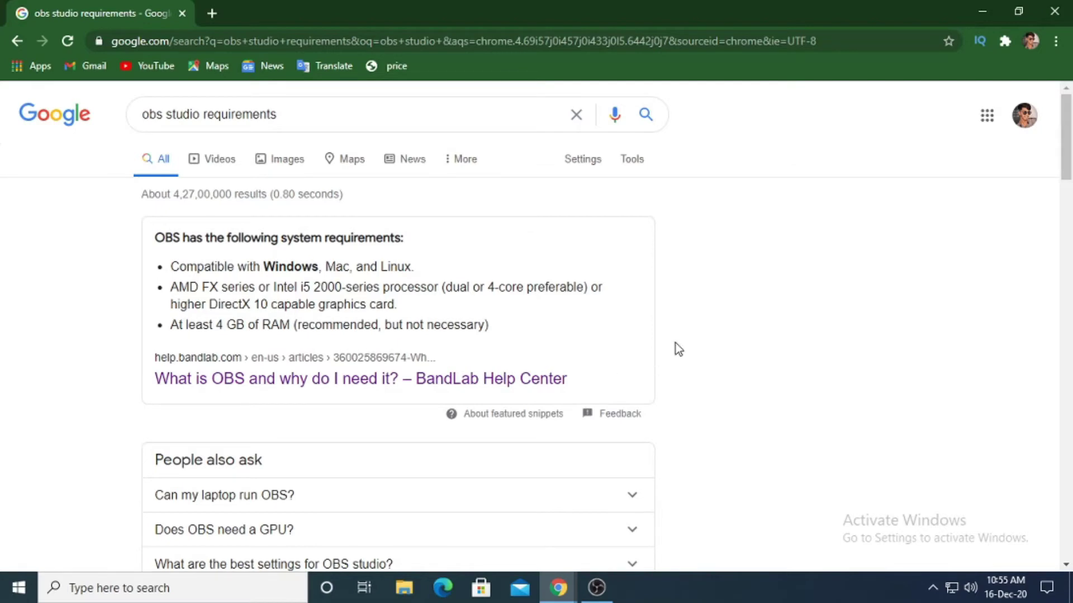
left_click(981, 12)
left_click_drag(763, 254, 811, 229)
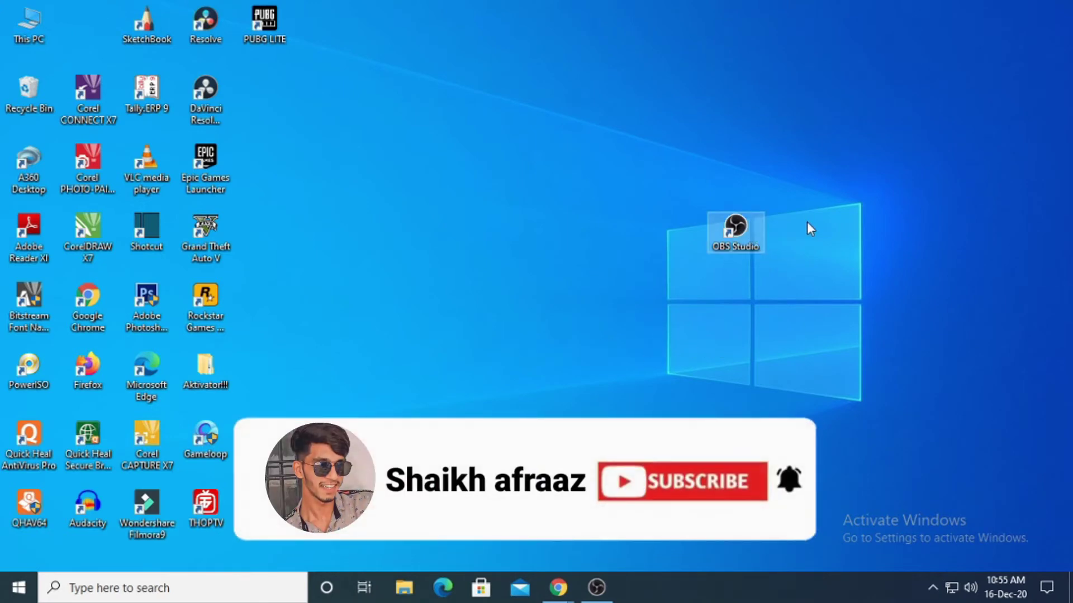
left_click(825, 205)
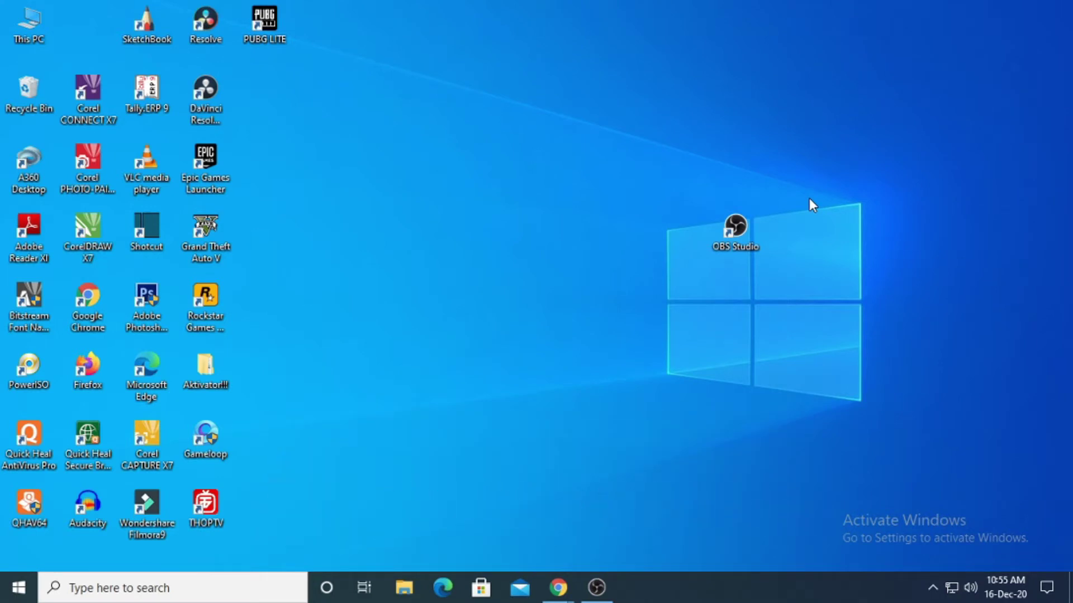
right_click(846, 192)
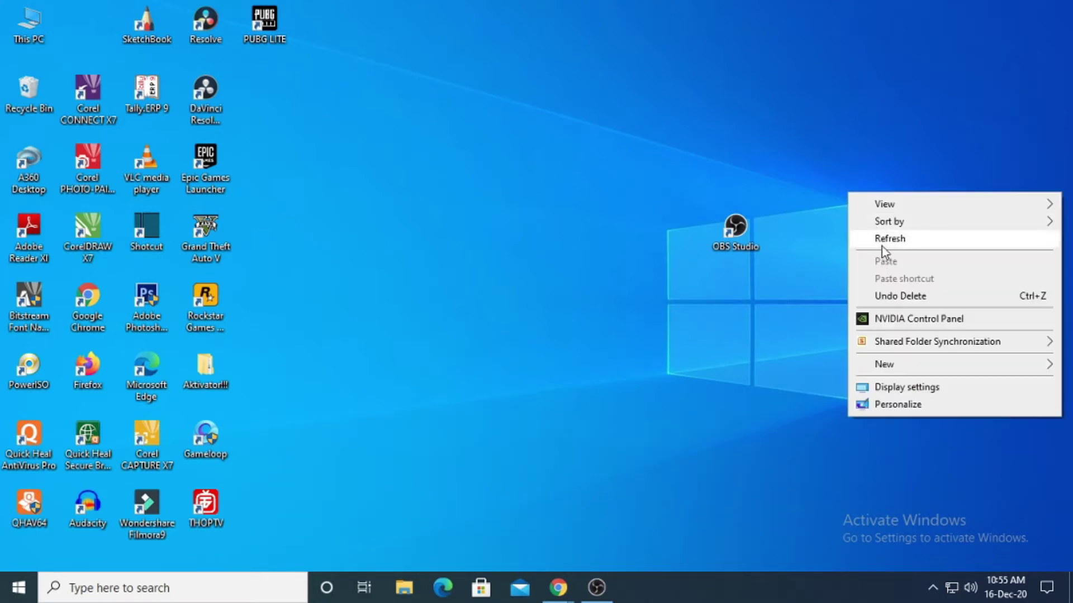
left_click(881, 245)
left_click_drag(792, 186, 625, 303)
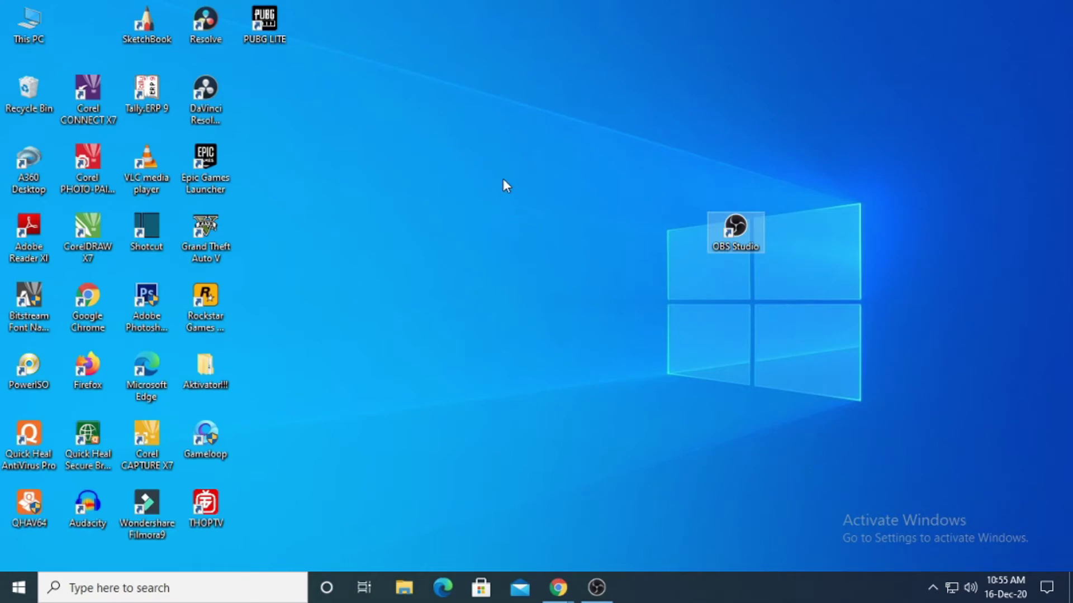
right_click(451, 151)
left_click(472, 197)
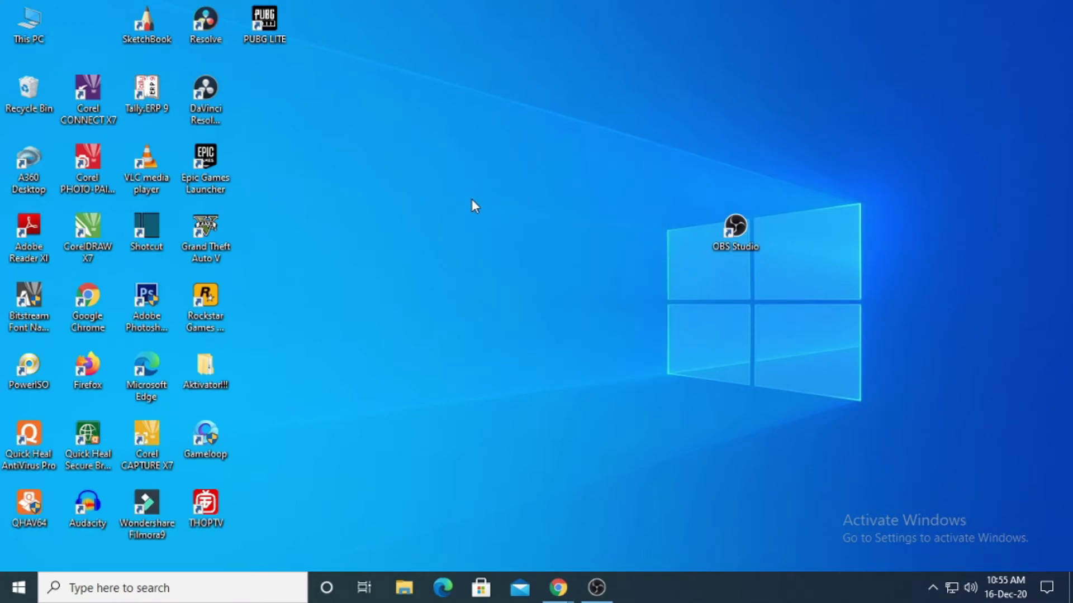
Switch to OBS Studio and look through the source types available for the scene without adding one
left_click(596, 587)
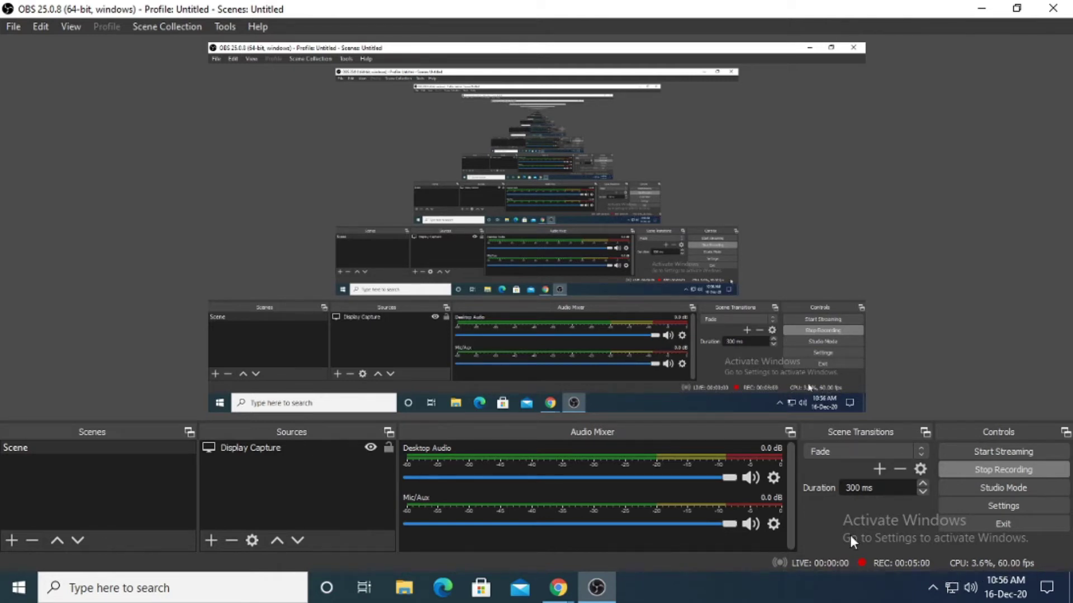
left_click(210, 541)
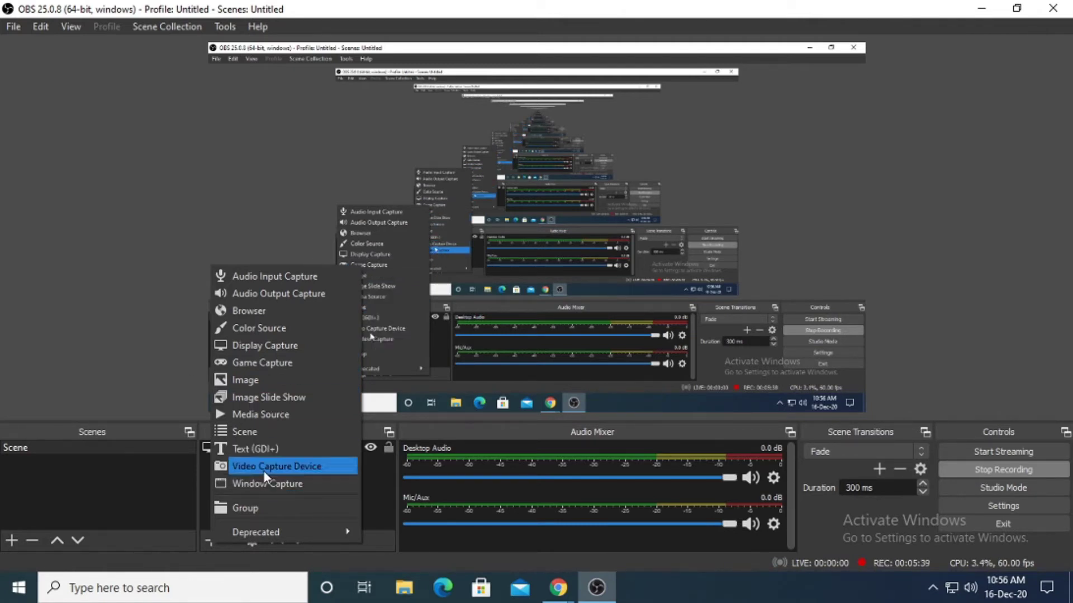
left_click(60, 282)
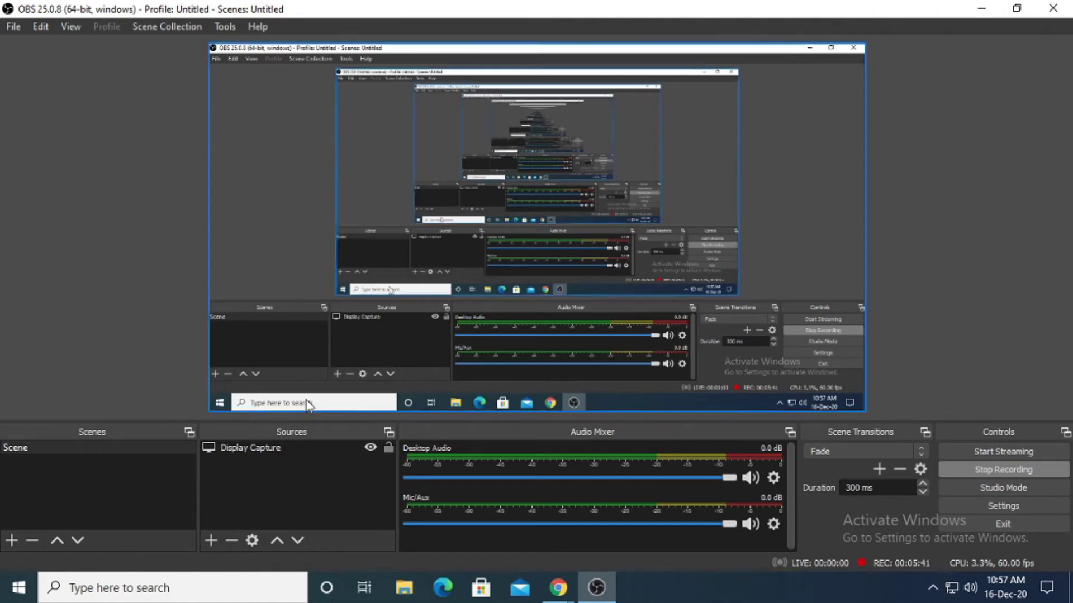
Switch back to the YouTube Studio live streaming page in Chrome and copy the default stream key
mouse_move(557, 587)
left_click(505, 538)
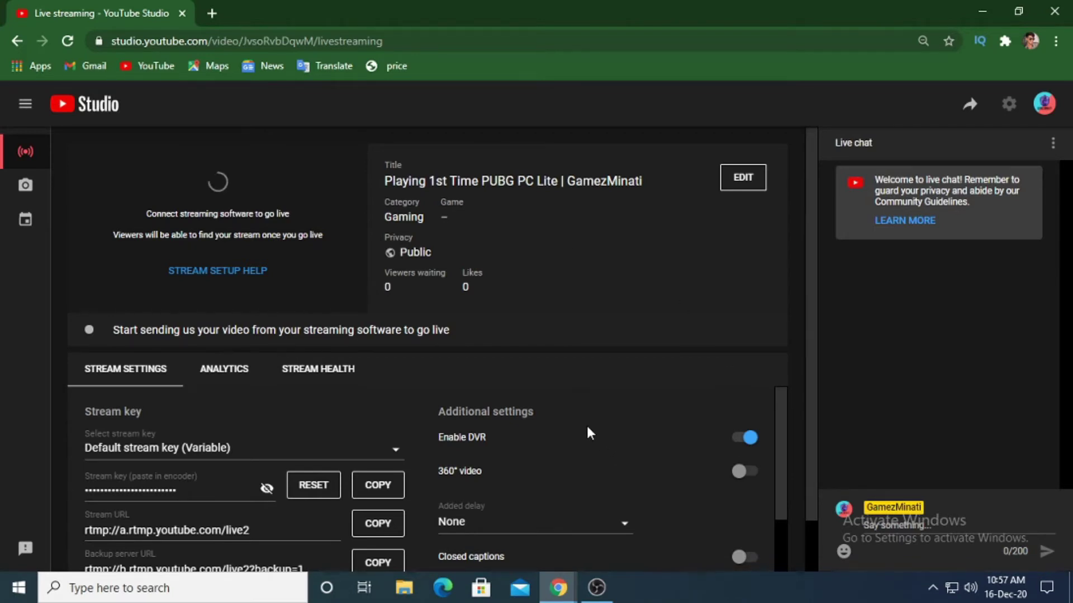
scroll(580, 424, "down", 3)
scroll(311, 504, "up", 3)
left_click(371, 487)
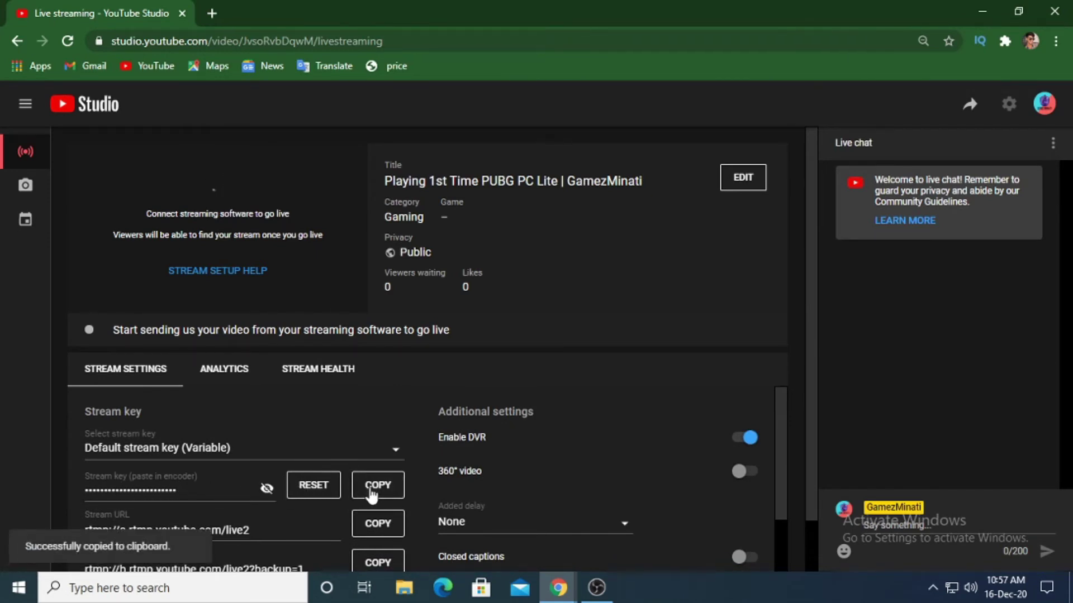
Switch to OBS Studio, replace the stream key in the Stream settings with the copied YouTube key, and apply the change
left_click(596, 587)
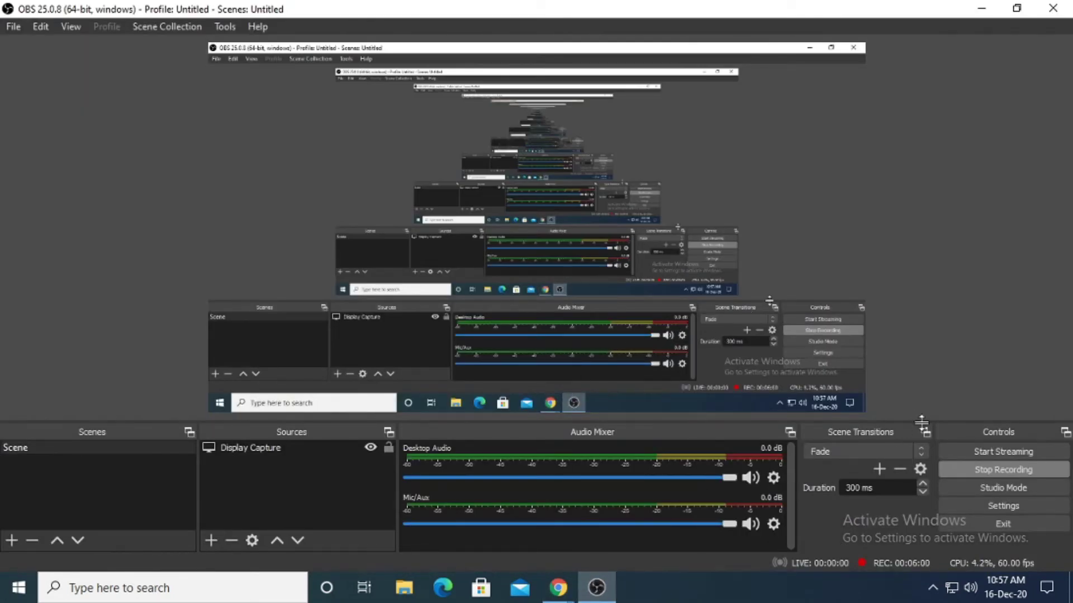
left_click(989, 507)
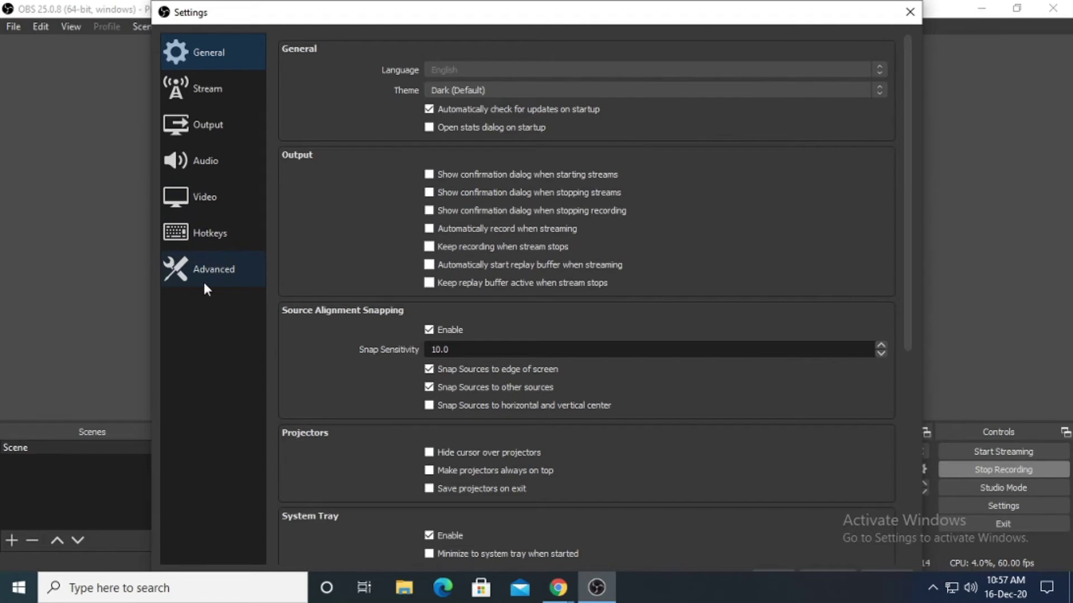
left_click(199, 89)
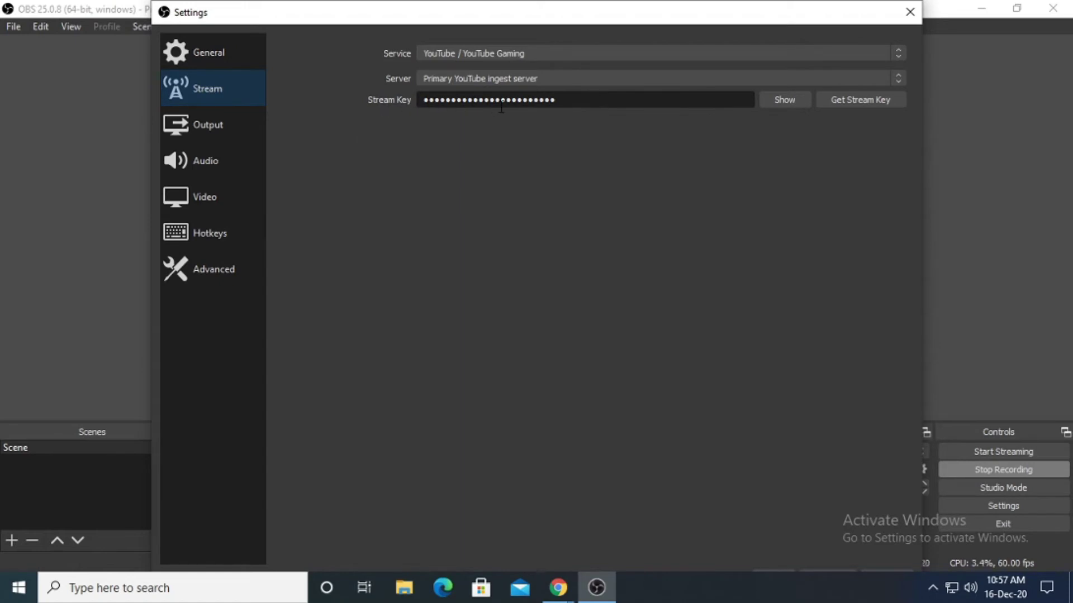
left_click(624, 104)
key("ctrl+a")
key("BackSpace")
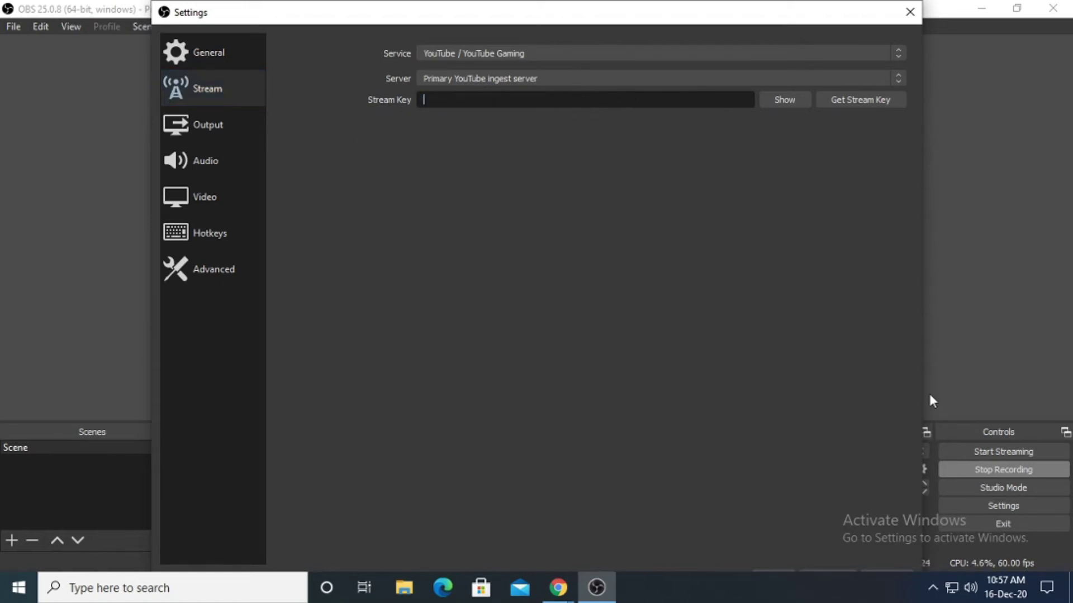
key("ctrl+v")
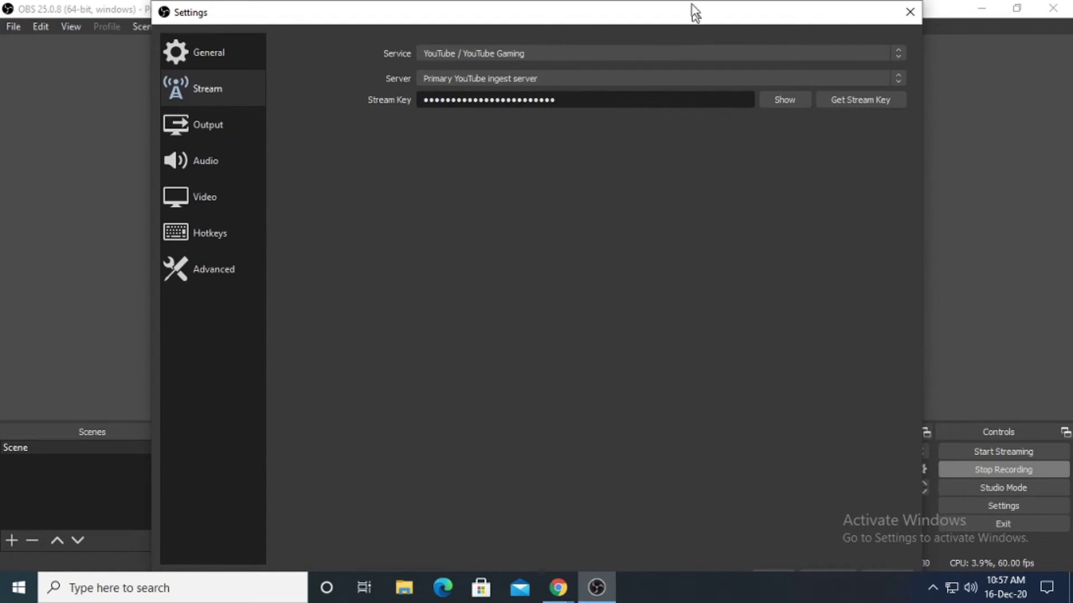
left_click_drag(692, 12, 685, 7)
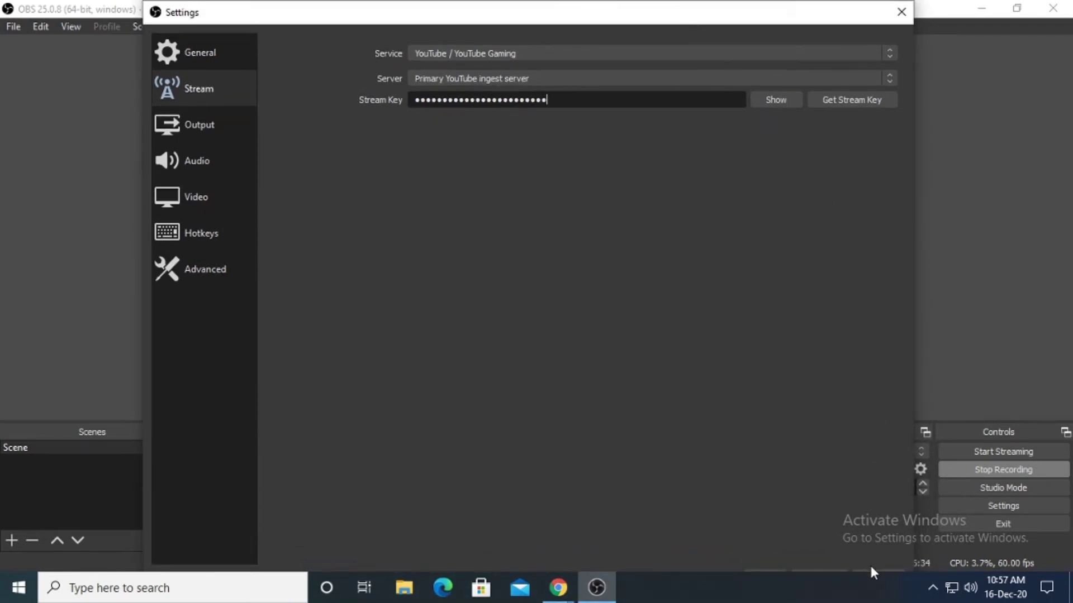
left_click(869, 568)
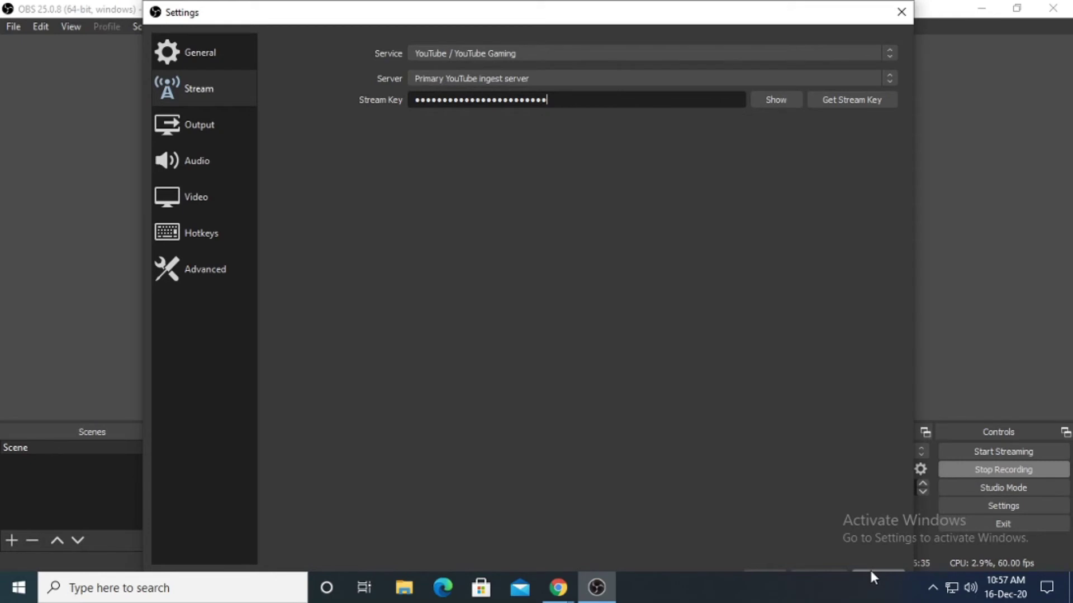
Close the stream settings and add a new Window Capture source to the scene
left_click(766, 568)
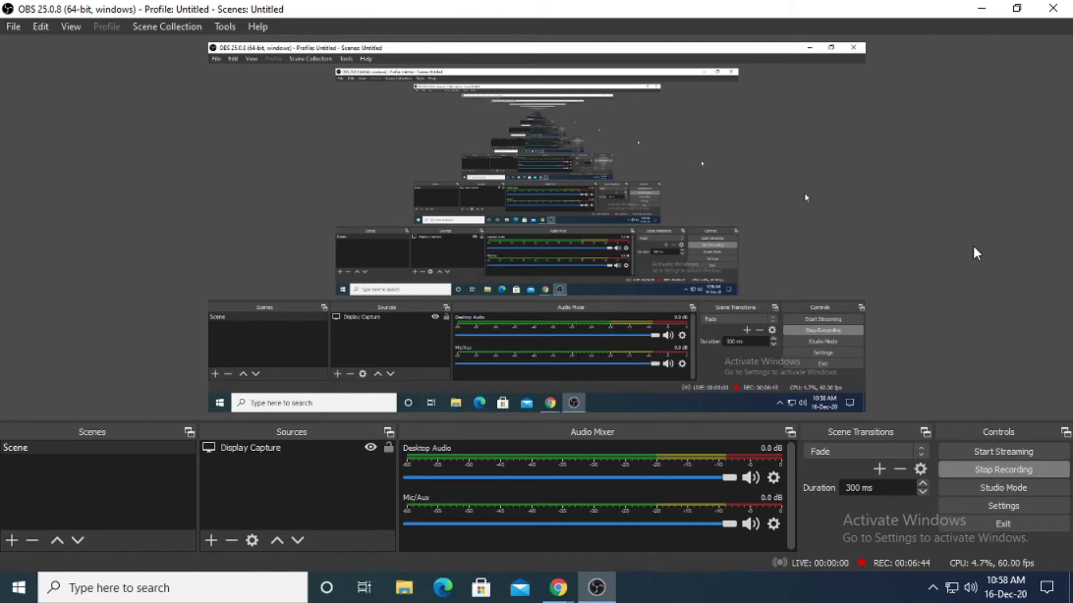
left_click(548, 322)
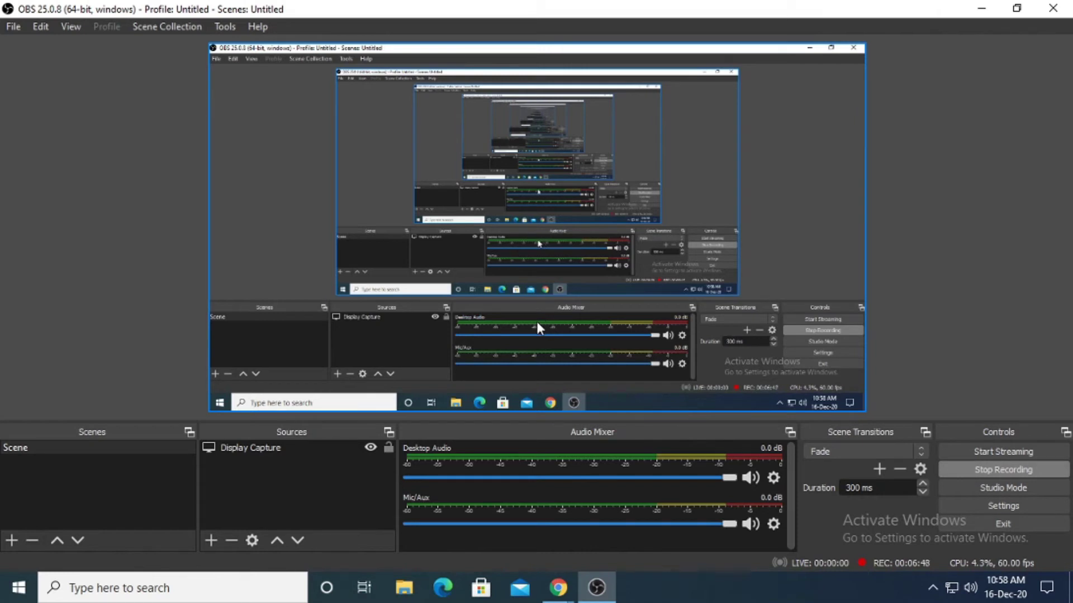
left_click(211, 540)
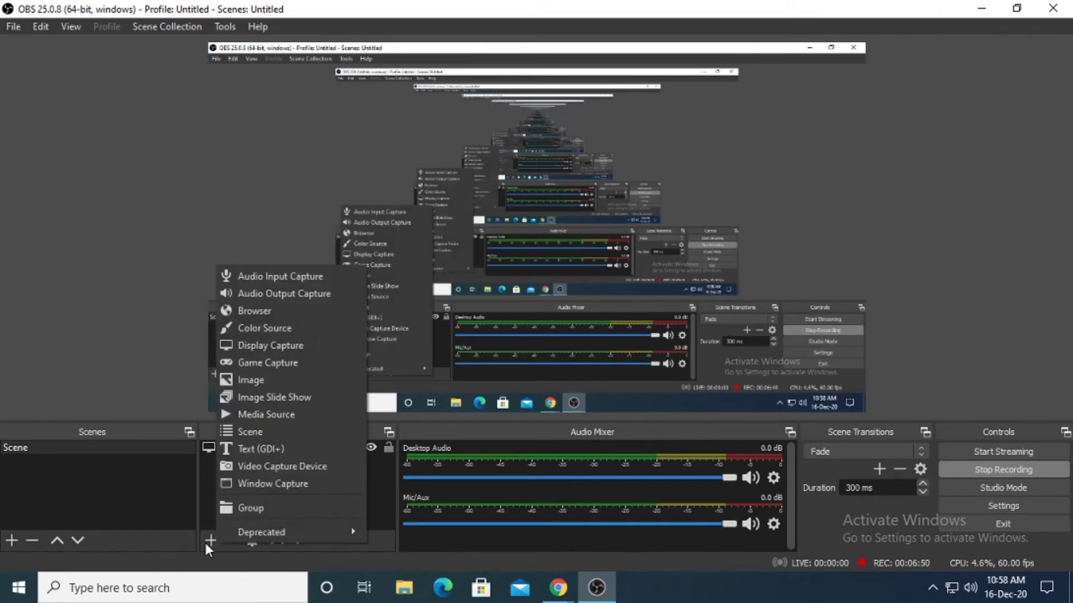
left_click(261, 485)
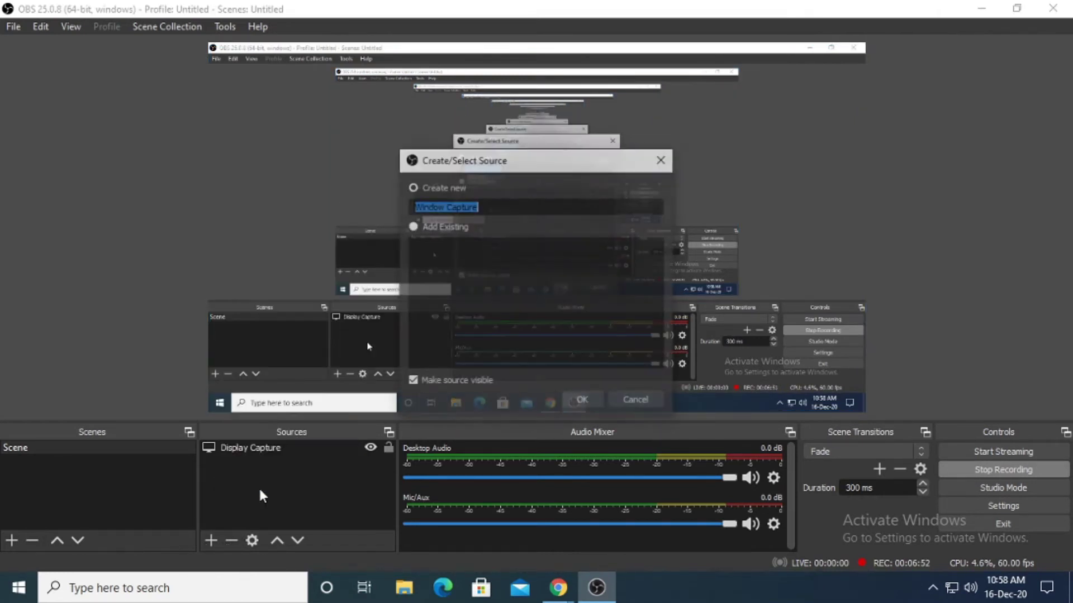
left_click(581, 402)
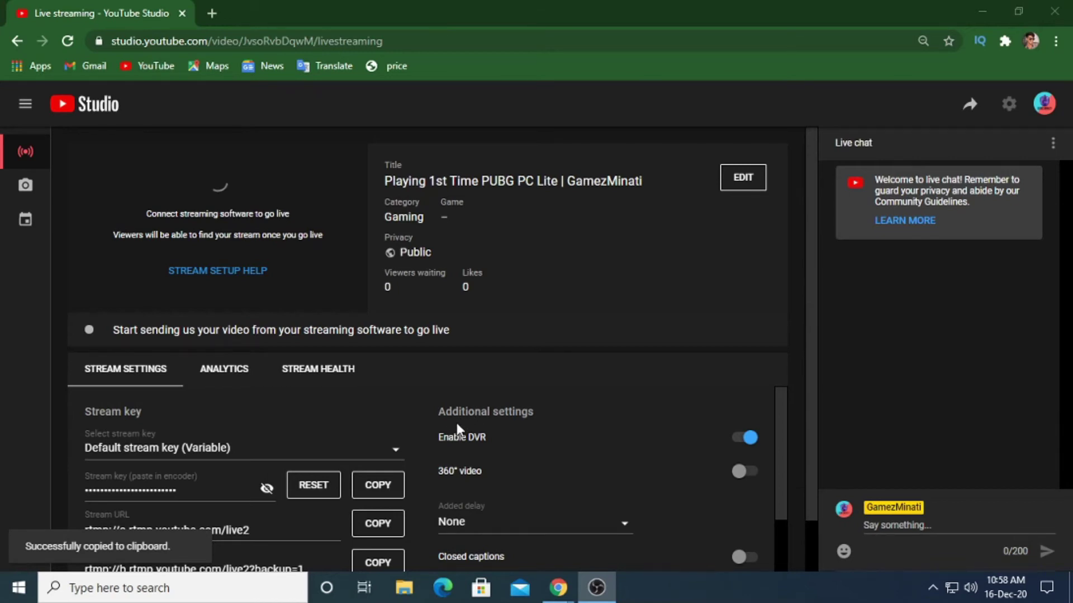
Look through the windows available to the Window Capture source without picking another one
key("alt+Tab")
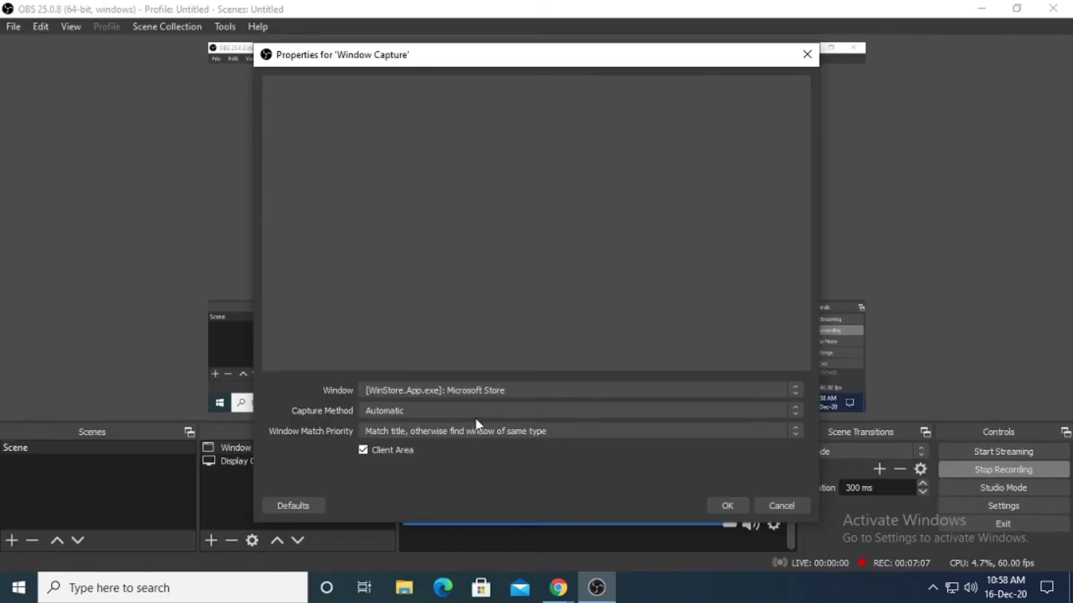
left_click(568, 391)
key("Escape")
Return to the main OBS Studio window and start streaming
key("alt+Tab")
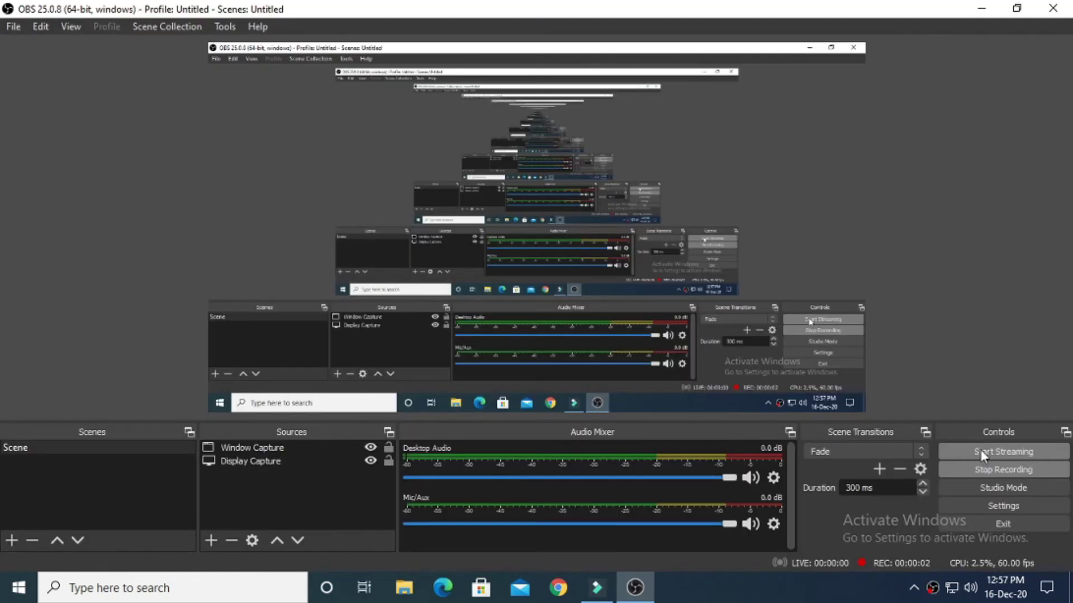
left_click(1010, 452)
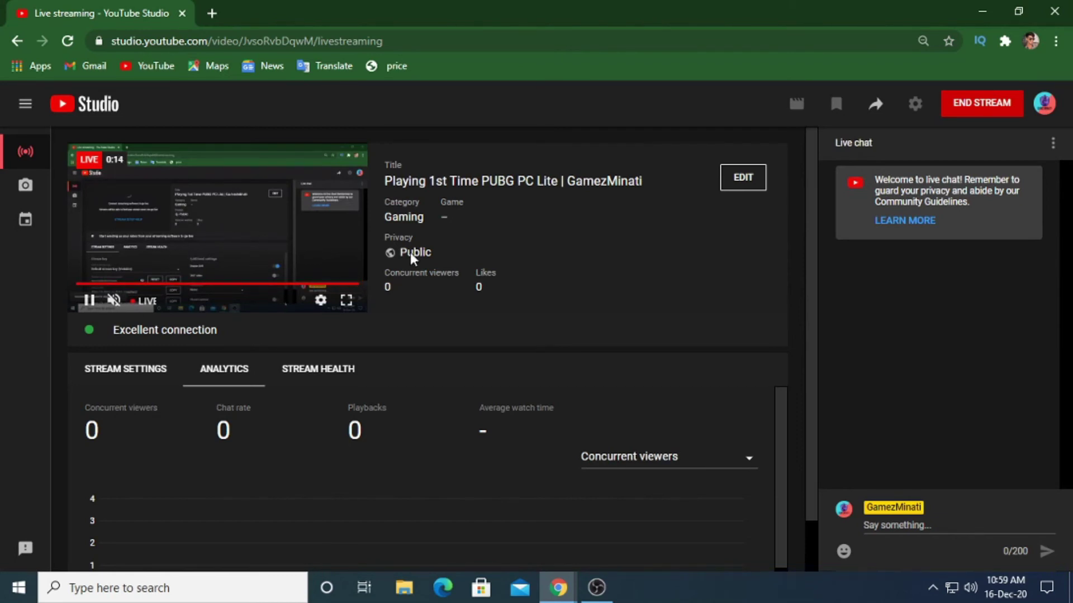
Switch to YouTube Studio in Chrome and examine the live stream's preview, connection status and viewer analytics
scroll(246, 490, "down", 2)
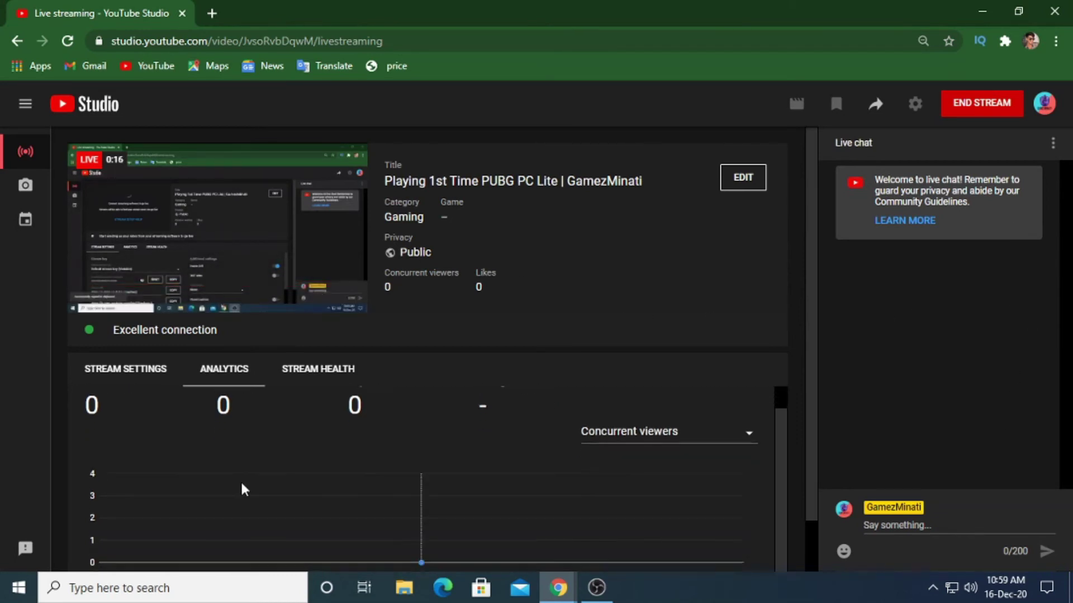
scroll(118, 448, "up", 2)
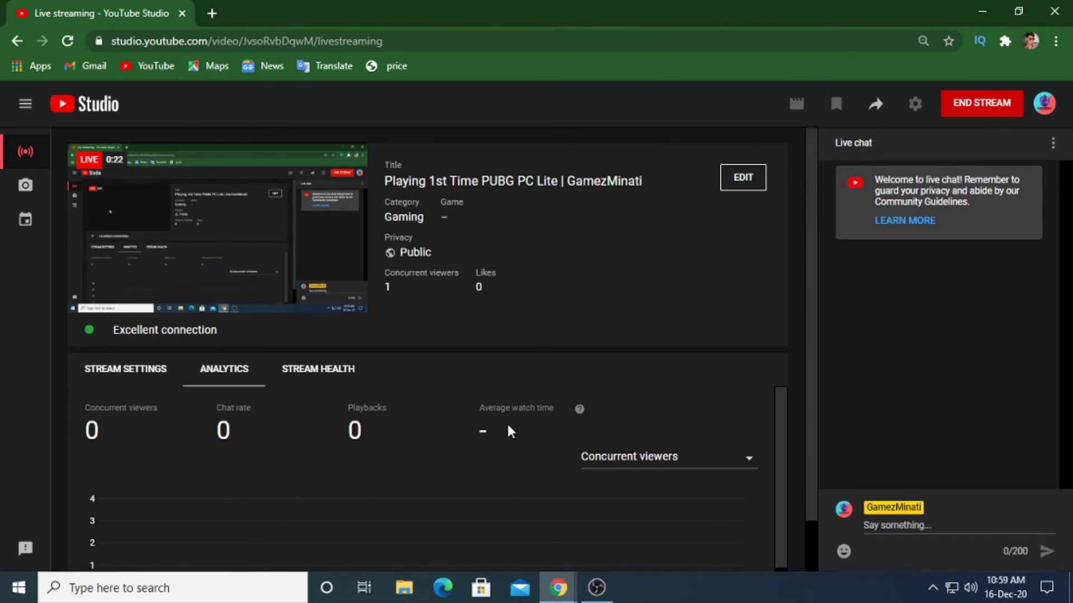
scroll(520, 465, "down", 1)
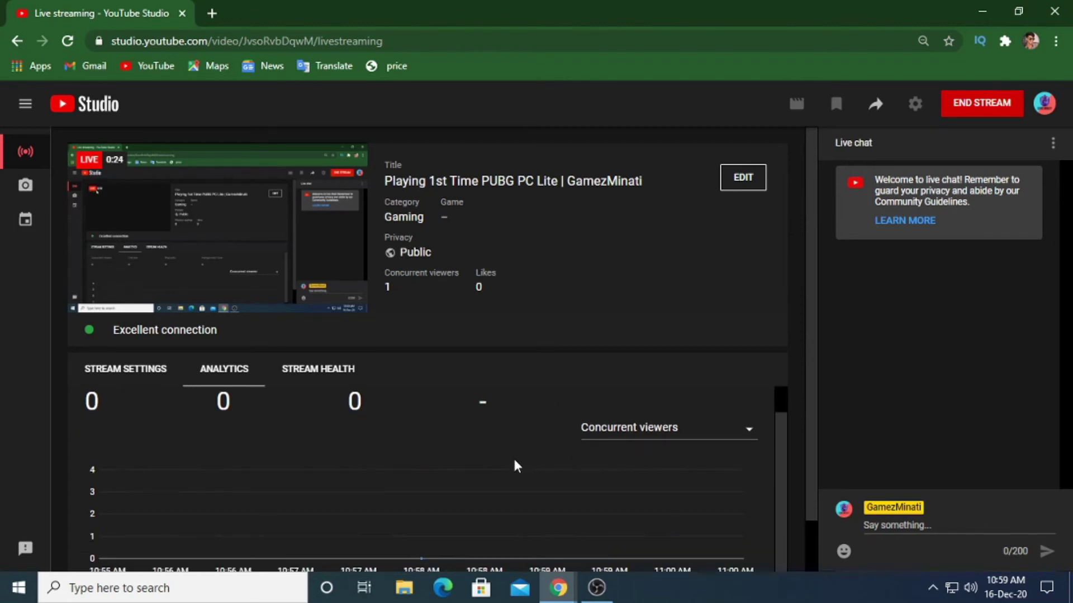
scroll(480, 454, "up", 1)
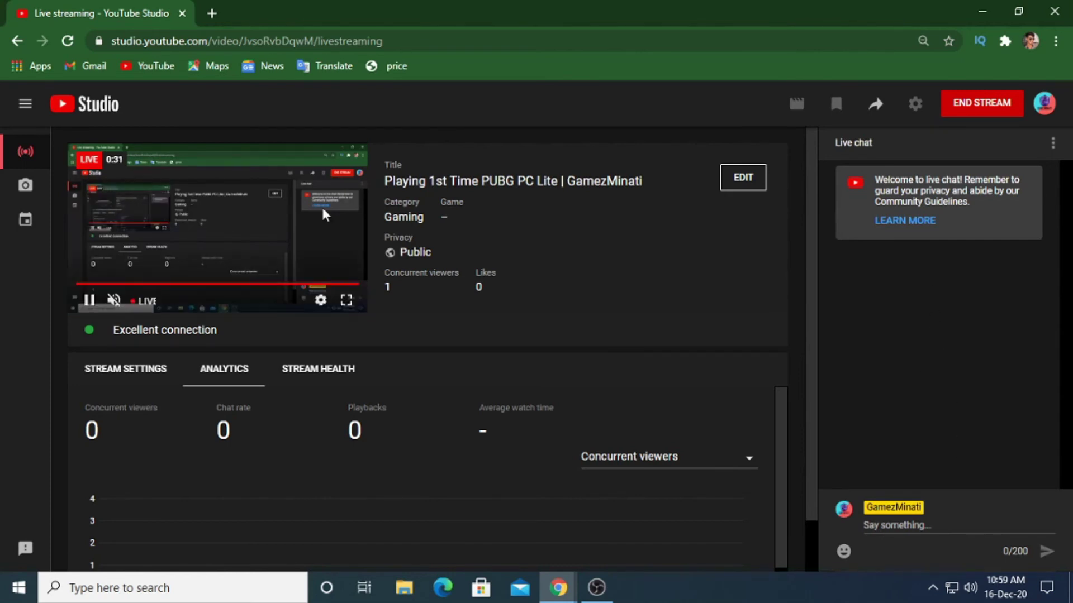
scroll(530, 352, "down", 1)
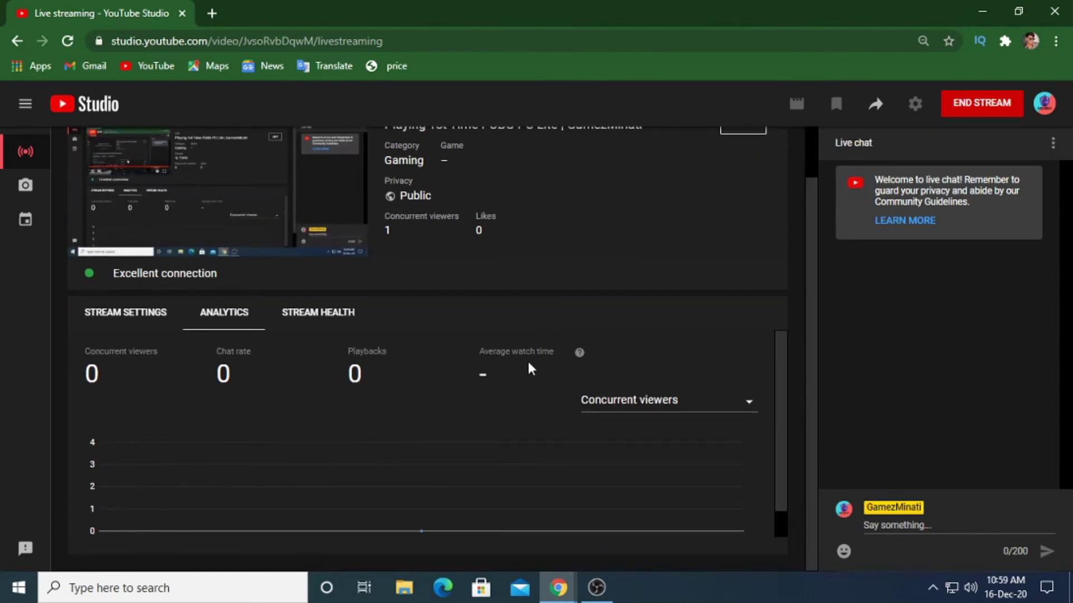
scroll(511, 433, "down", 1)
scroll(491, 391, "up", 1)
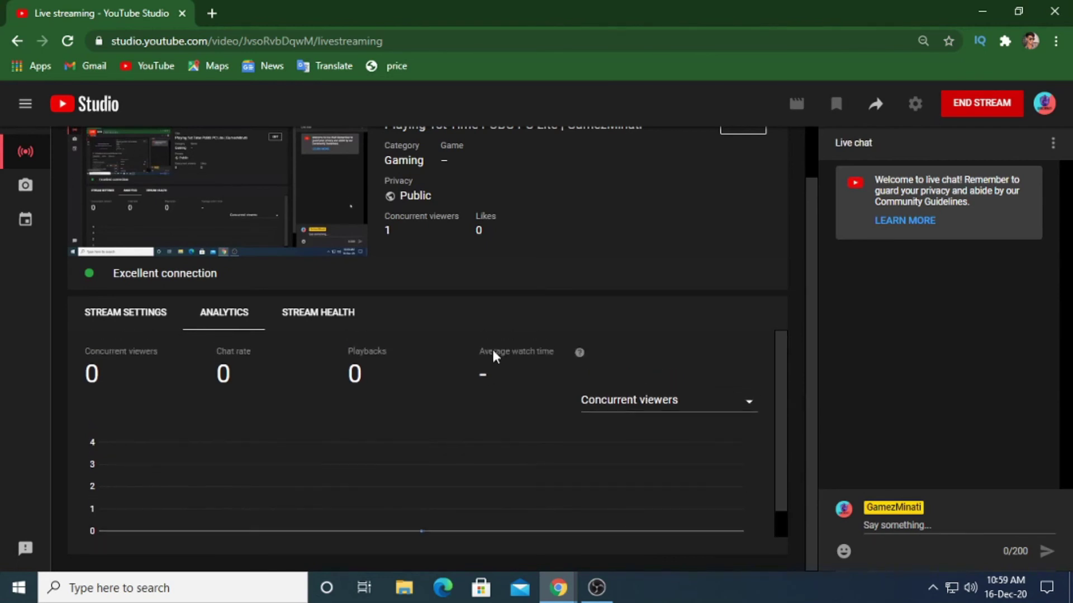
scroll(506, 368, "up", 1)
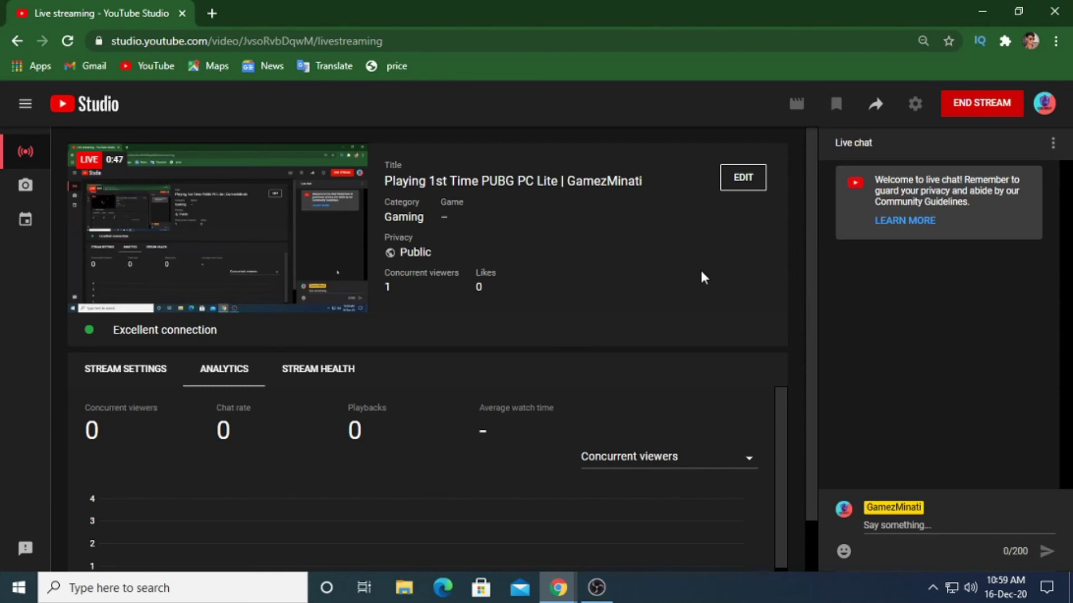
left_click(688, 550)
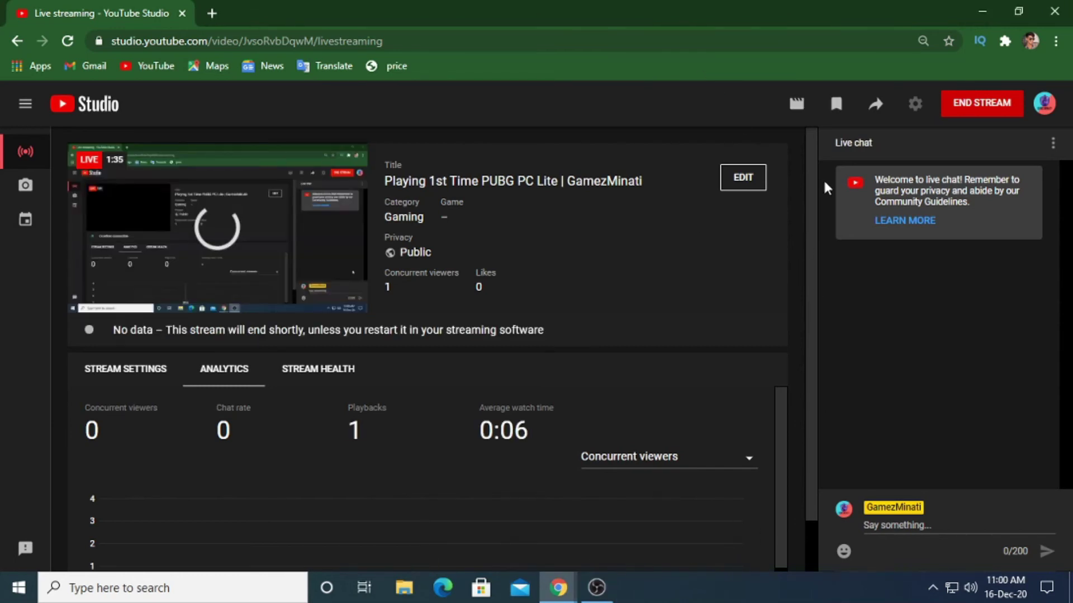
End the live stream in YouTube Studio and open the finished stream for editing in Studio
left_click(982, 103)
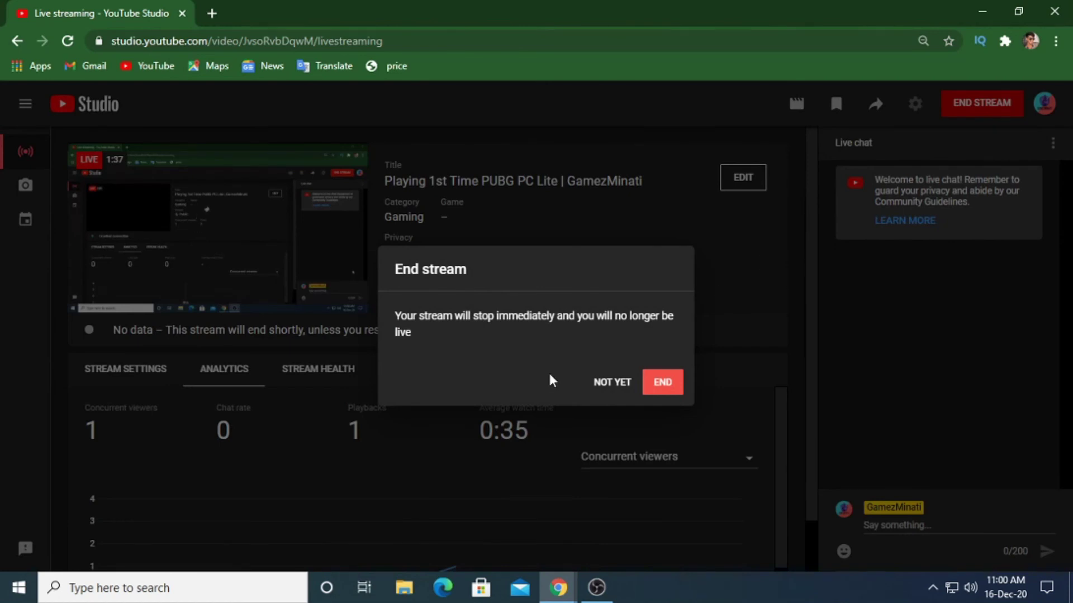
left_click(660, 380)
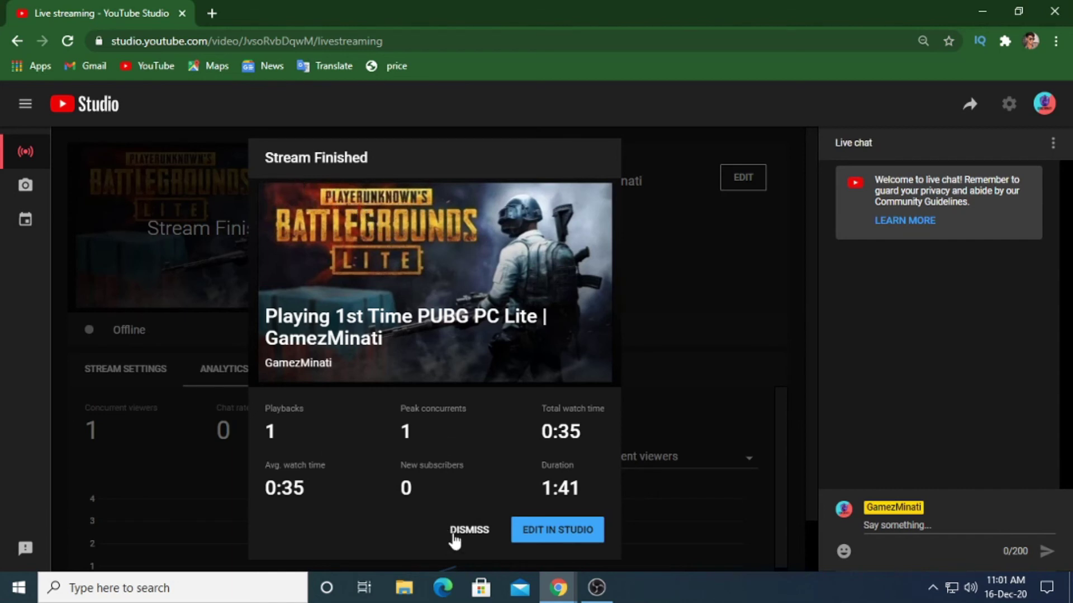
left_click(528, 533)
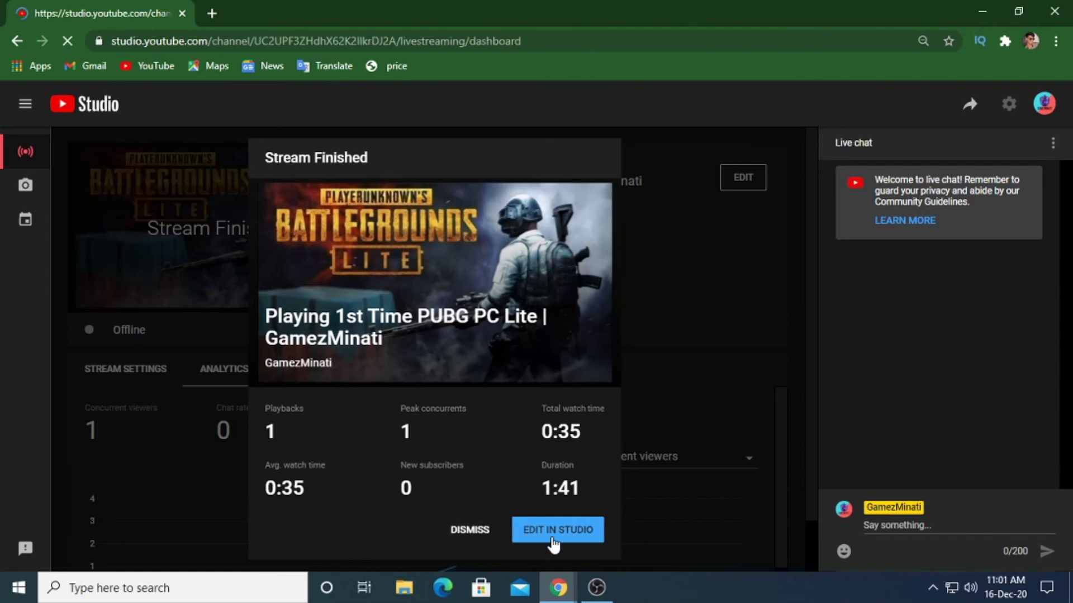